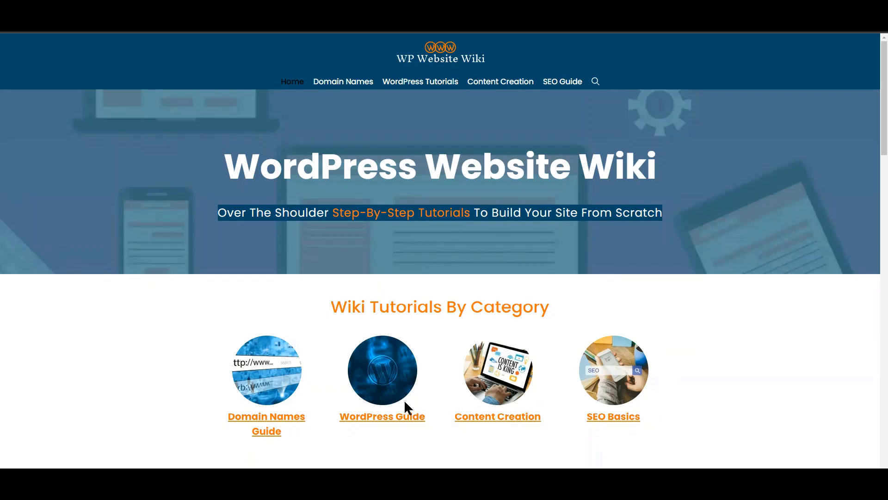
Open the WordPress Guide category and bring up the "Adding a Navigation Bar Menu" tutorial from its list of tutorials
scroll(376, 393, down, 2)
click(384, 339)
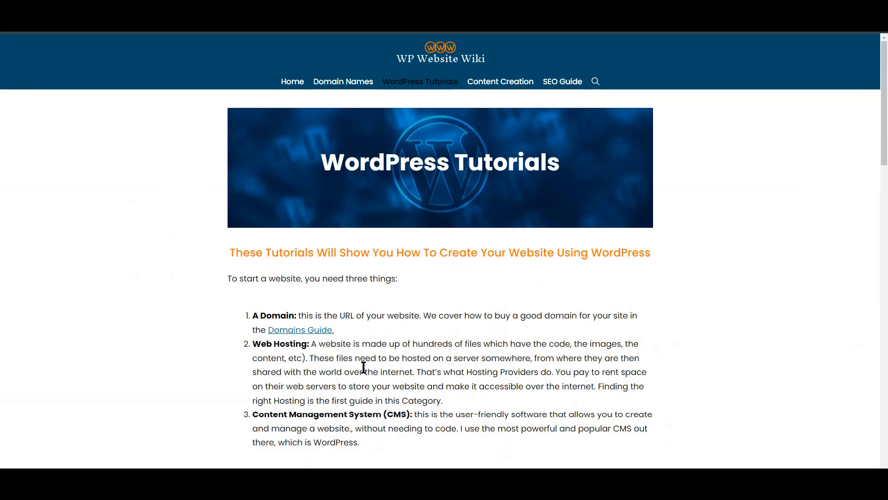
scroll(190, 307, down, 5)
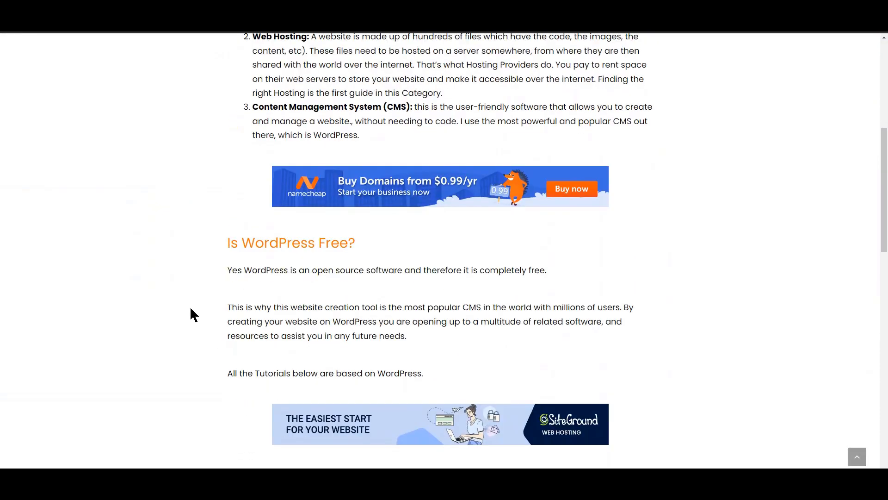
scroll(190, 308, down, 10)
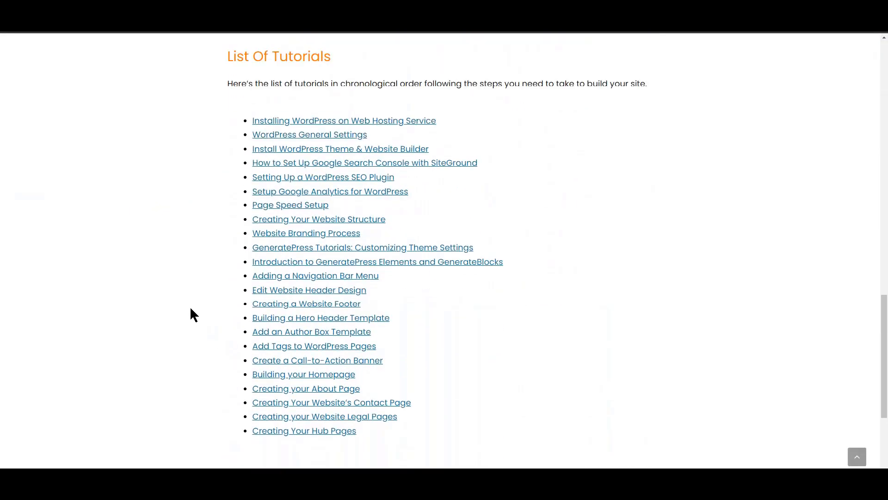
scroll(194, 315, down, 1)
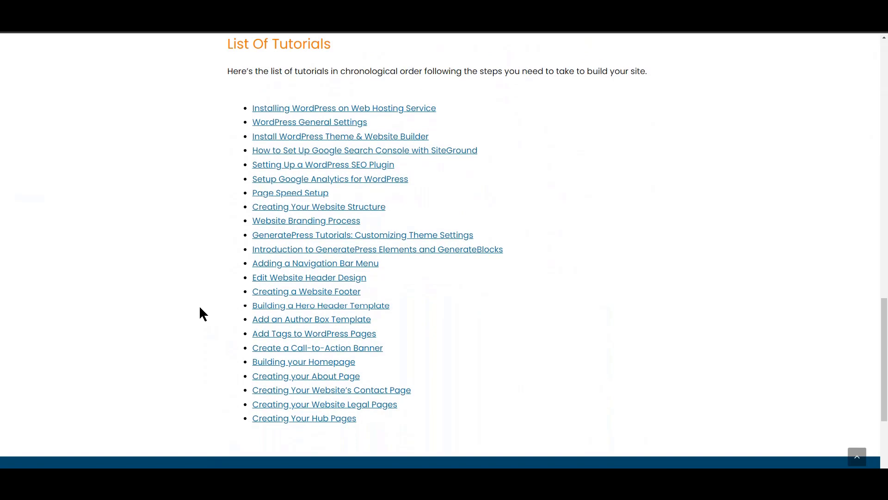
click(302, 263)
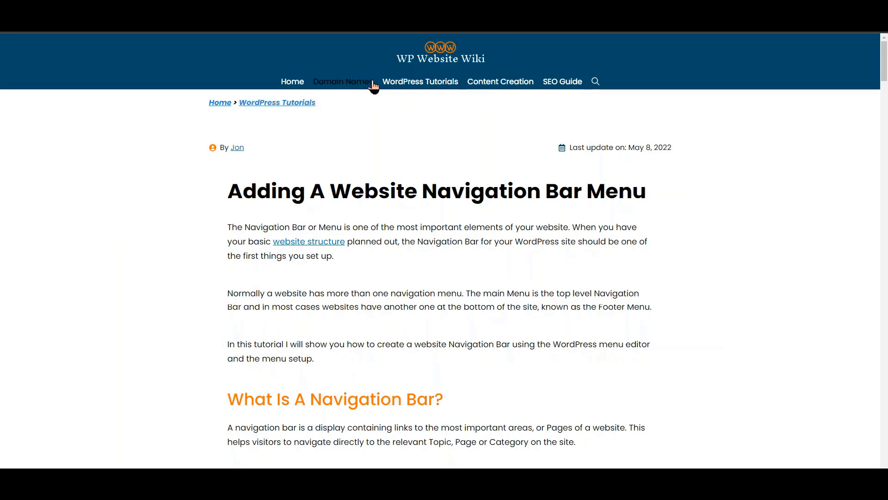
Examine example navigation: the wiki's home page menu, the Search Engine Journal dropdown submenus, and the wiki's footer links
click(293, 81)
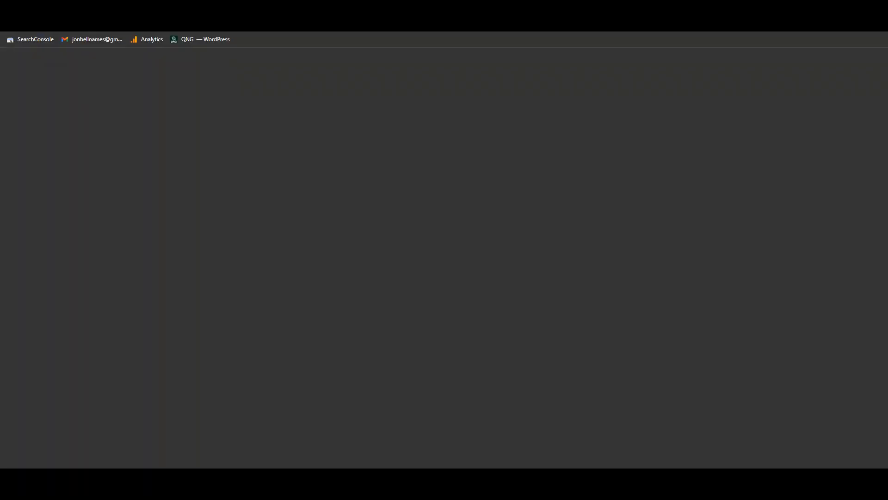
click(139, 24)
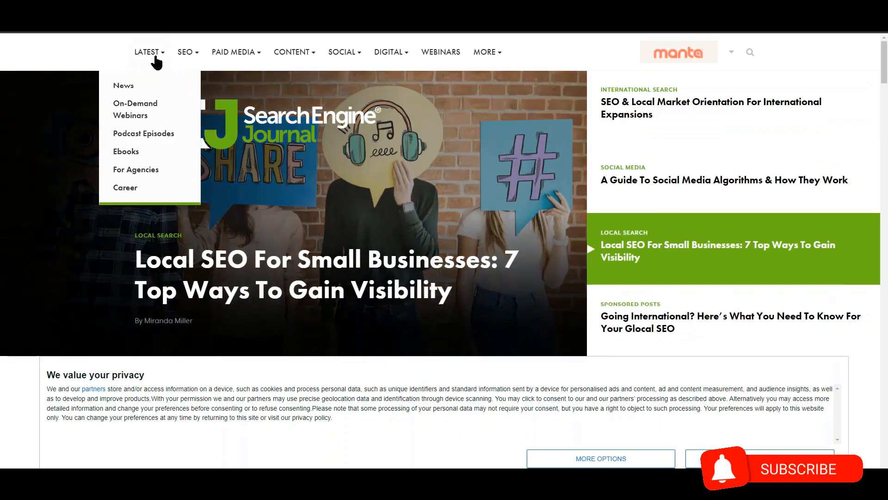
mouse_move(187, 60)
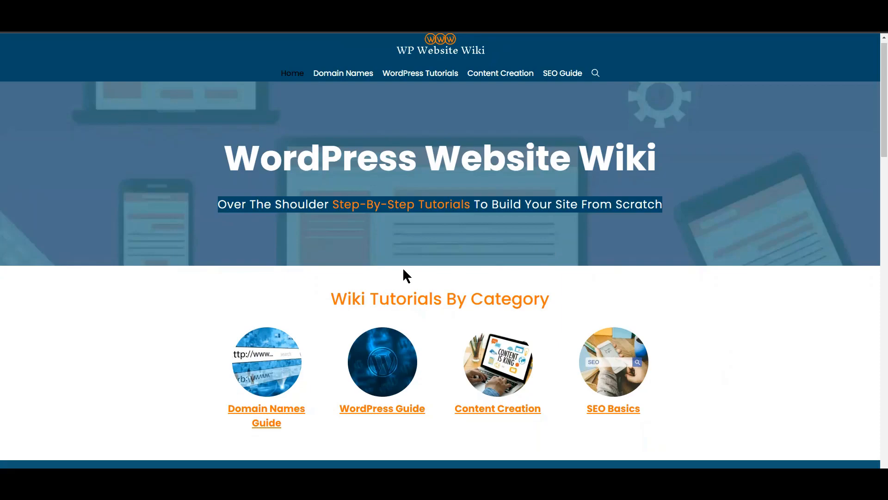
scroll(404, 270, down, 20)
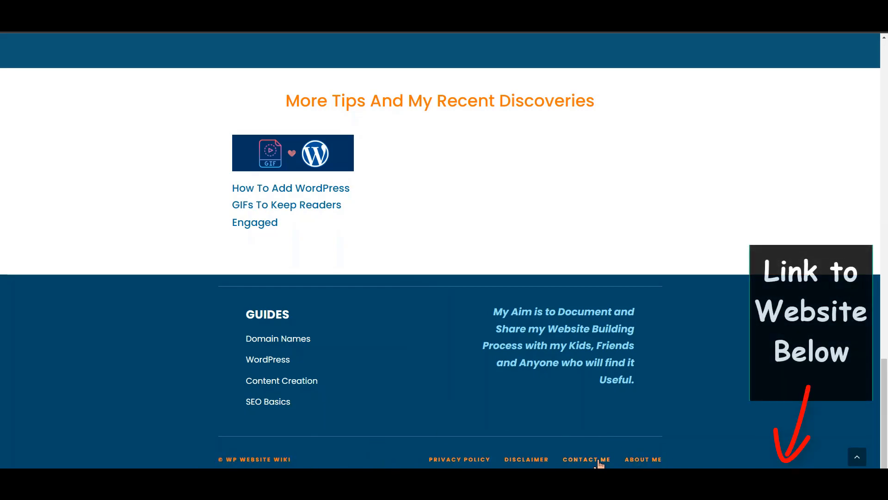
scroll(579, 420, up, 20)
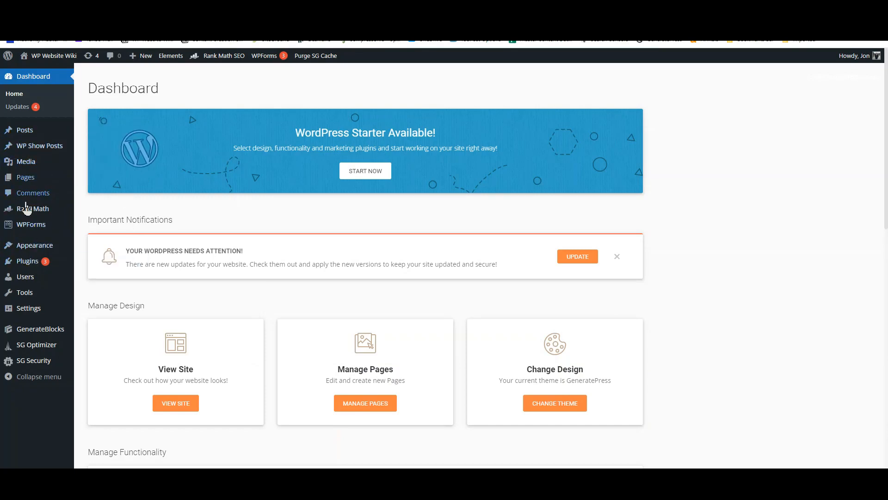
Open the Menus editor under the WordPress appearance settings
mouse_move(28, 250)
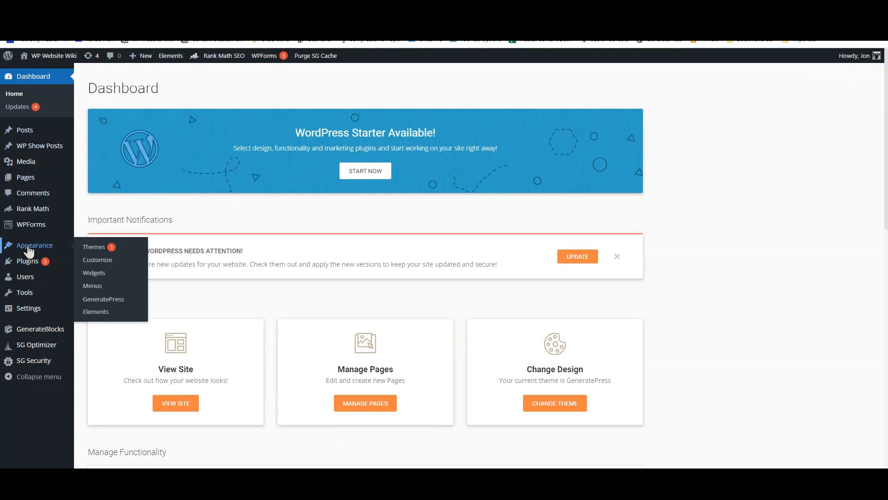
click(28, 251)
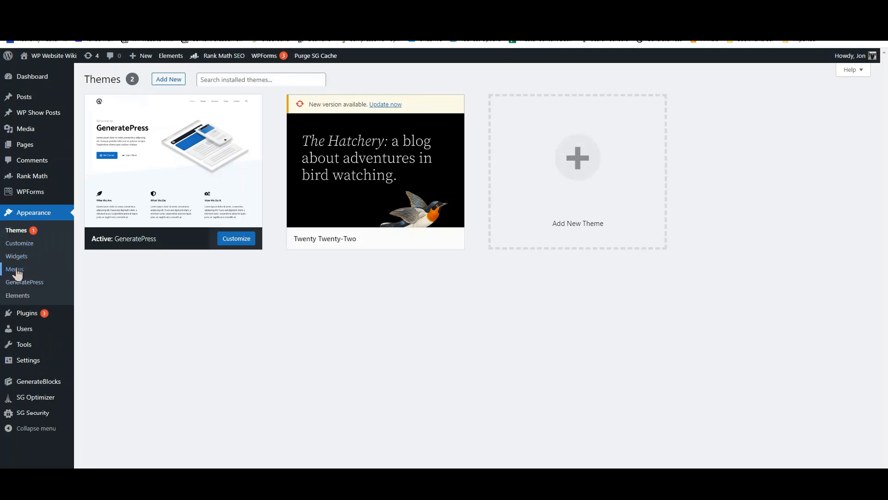
click(15, 269)
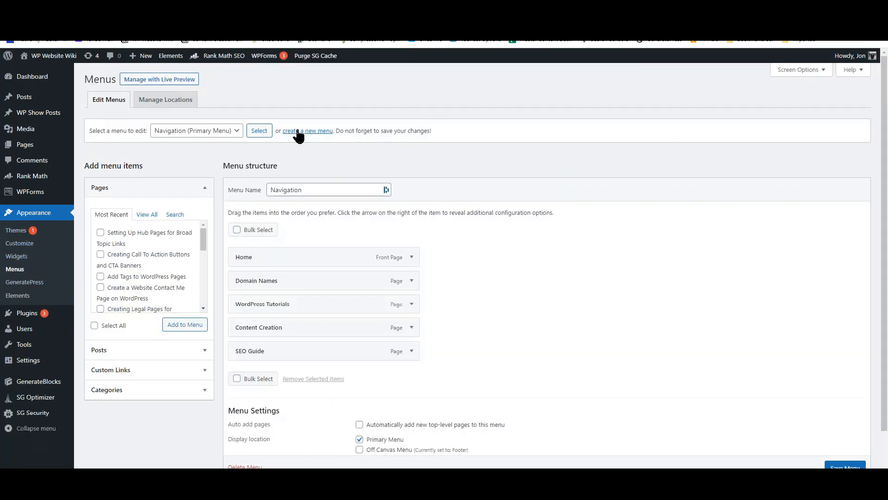
Create a new menu named "Top Menu" with Primary Menu as its display location
click(298, 132)
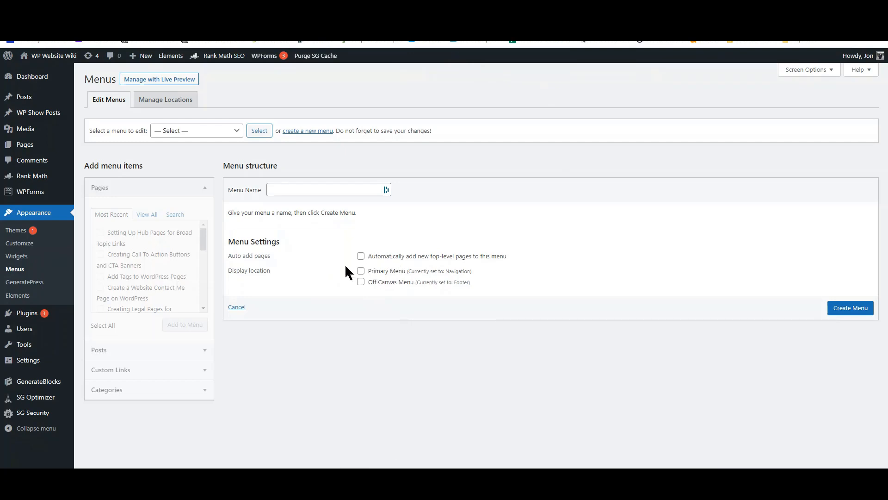
click(361, 270)
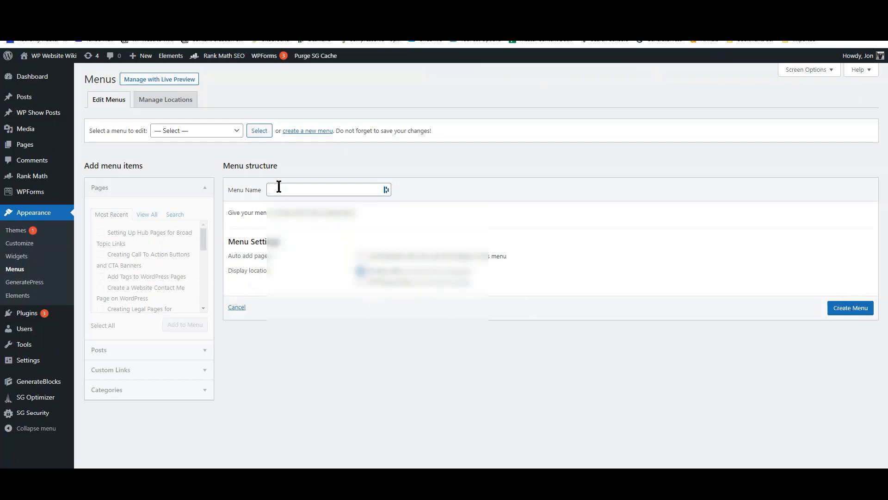
click(279, 187)
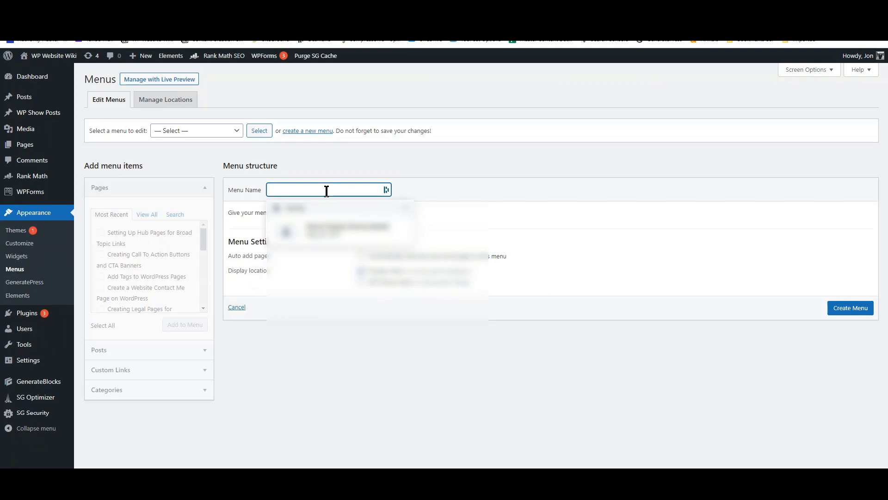
text(T)
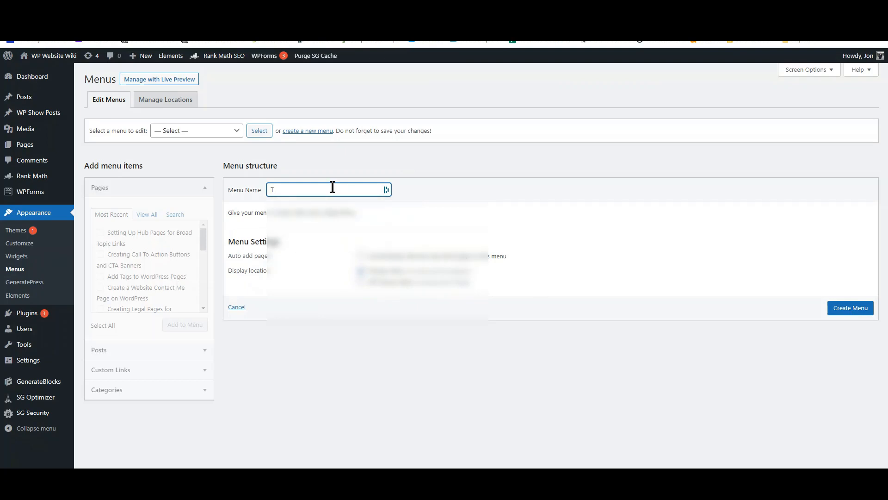
text(op Menu)
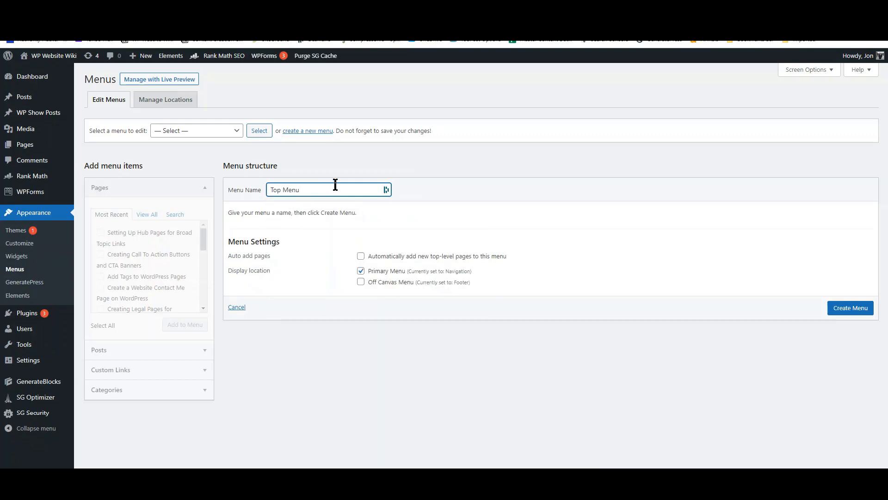
click(849, 310)
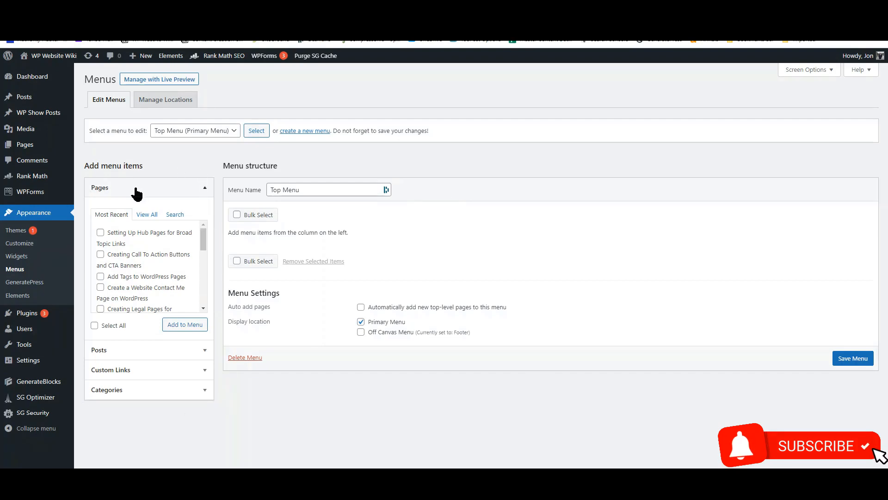
Add the Home, WordPress Tips and Privacy Policy pages to Top Menu from the full list of pages
click(204, 189)
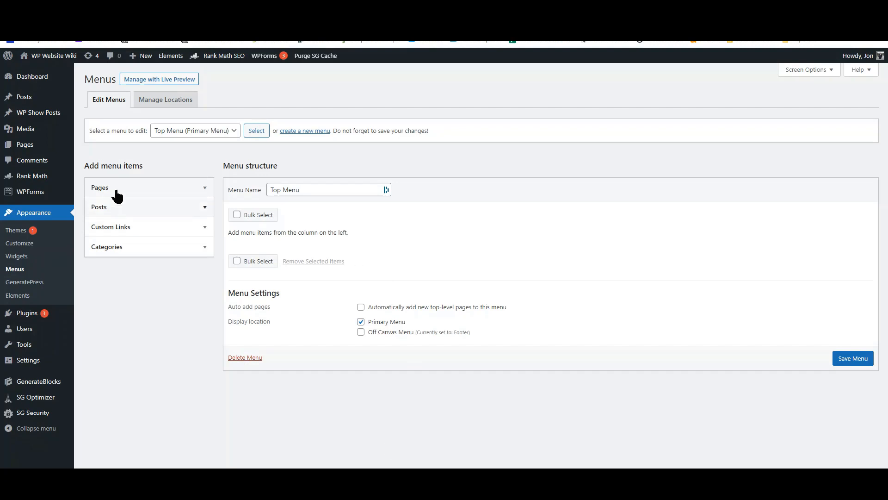
click(205, 188)
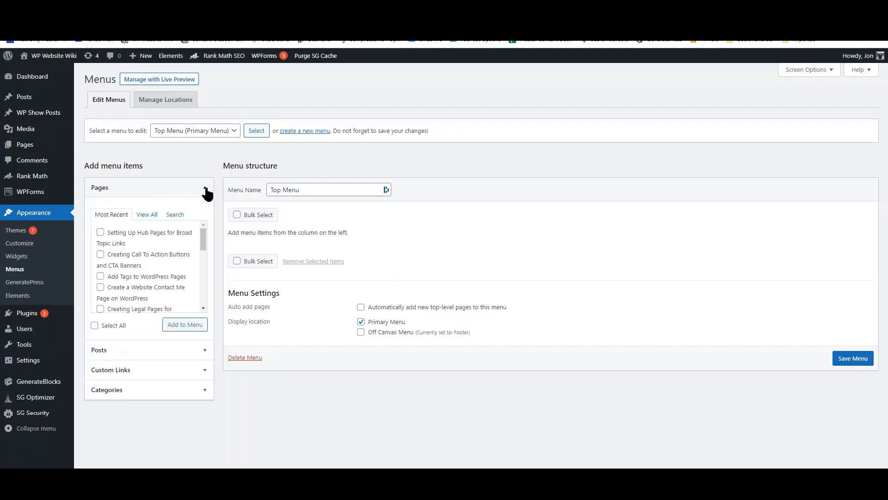
click(151, 215)
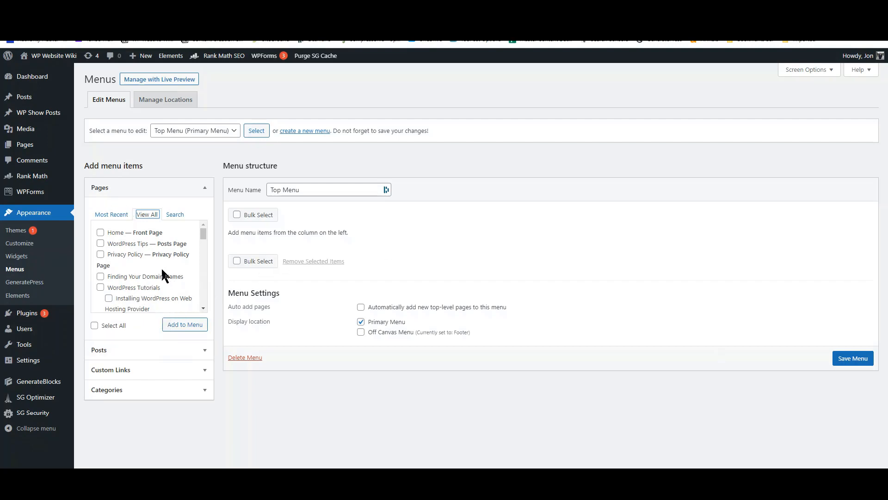
click(101, 233)
click(101, 244)
click(100, 255)
click(187, 325)
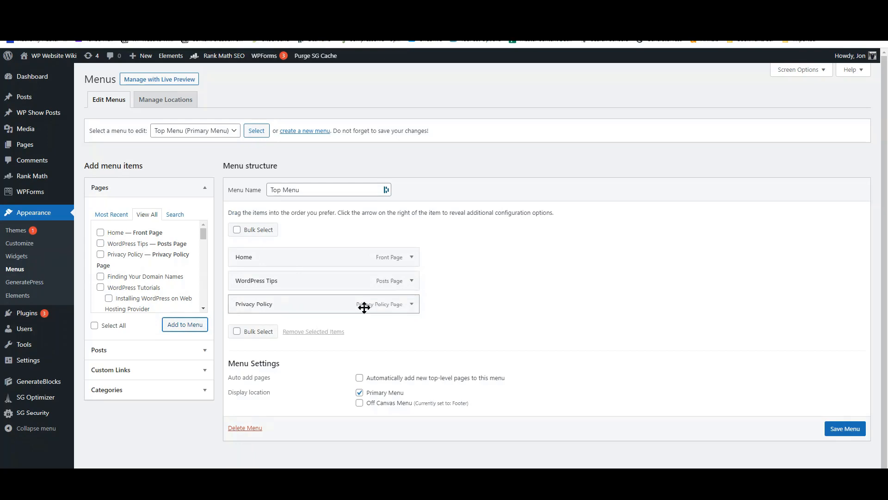
Expand the Home and WordPress Tips menu items to examine their navigation label and move options
click(411, 258)
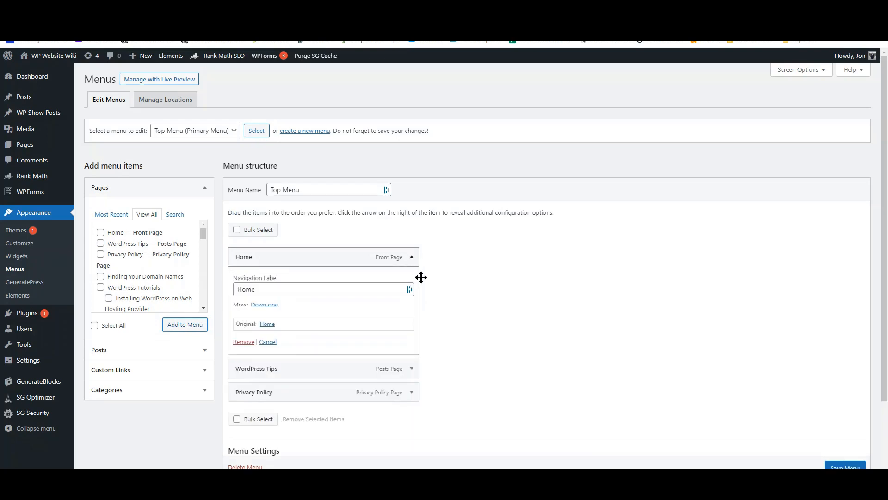
scroll(456, 278, down, 2)
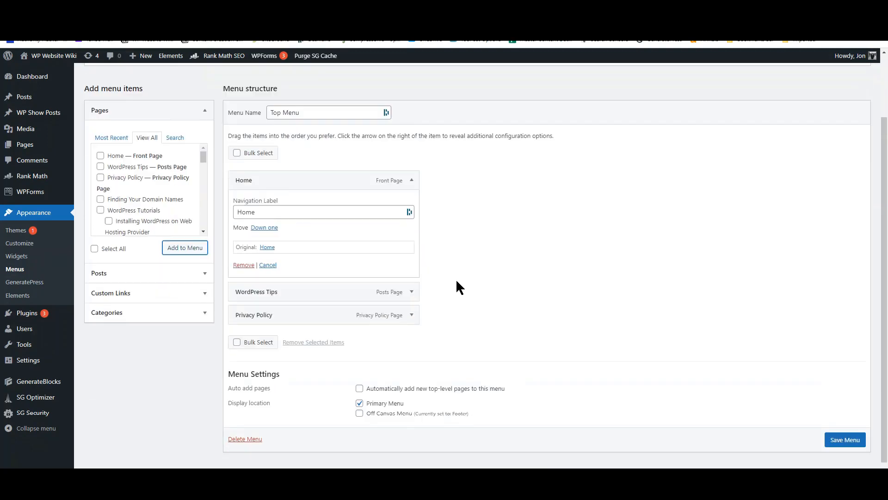
click(411, 294)
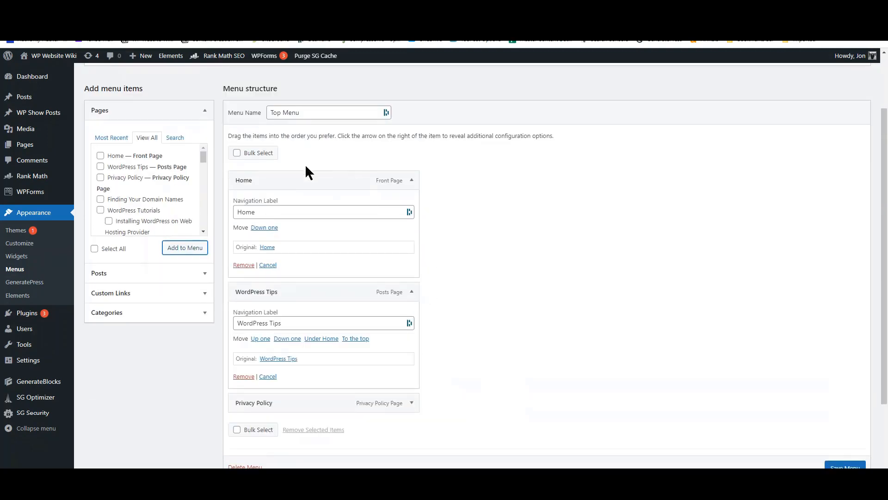
scroll(435, 247, down, 2)
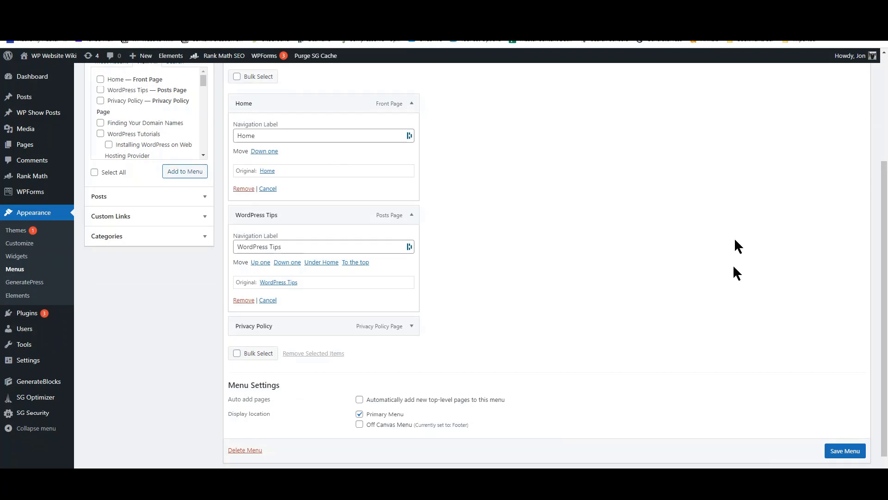
drag(734, 239, 375, 109)
click(535, 100)
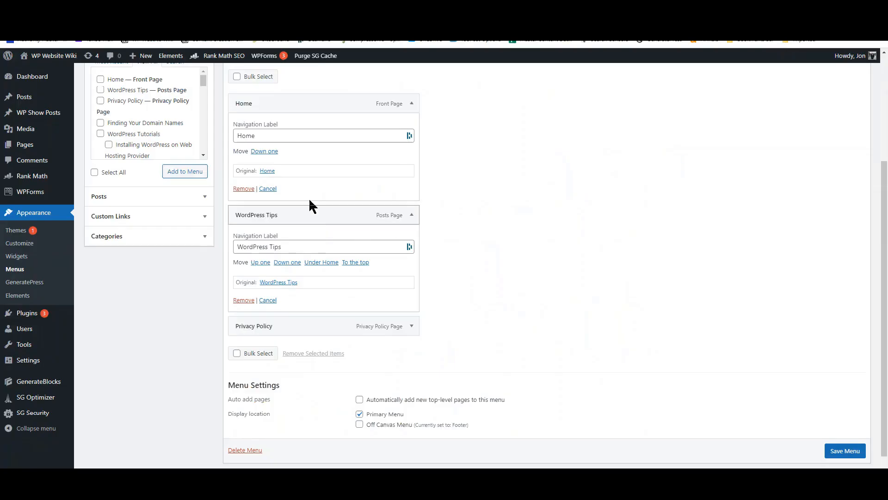
Try moving the Home menu item down one place and return it to its position above WordPress Tips
scroll(262, 199, up, 2)
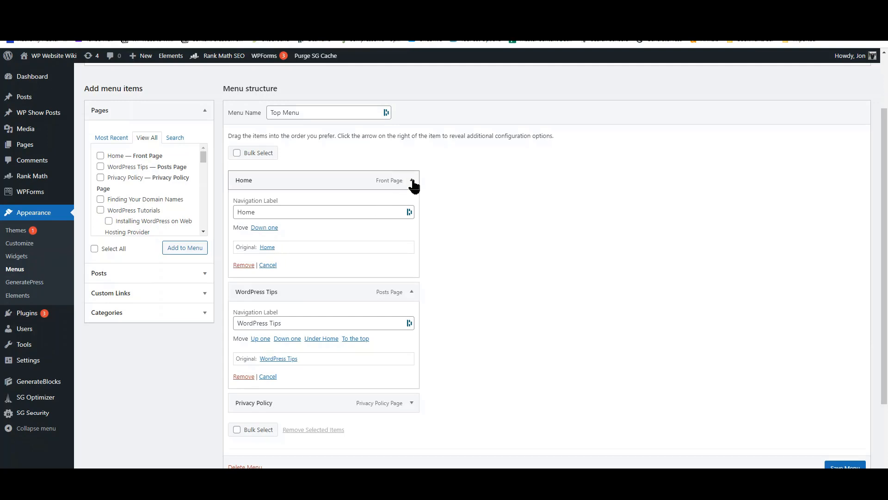
click(261, 229)
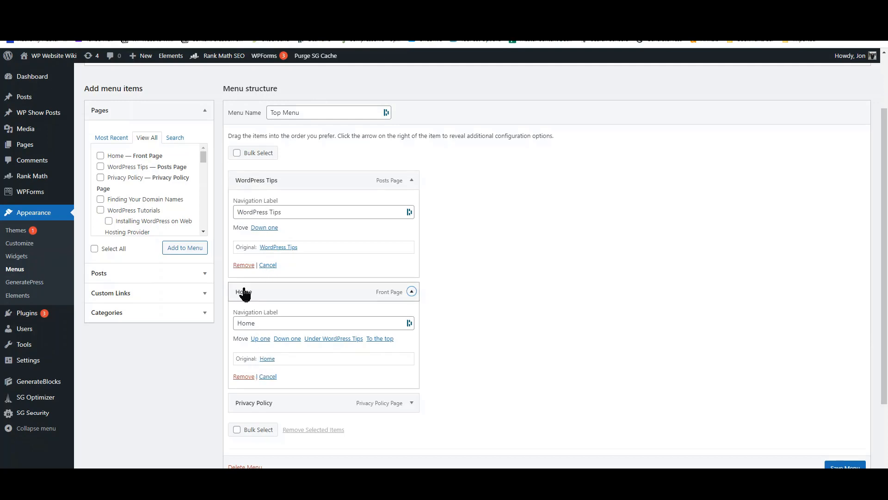
click(258, 339)
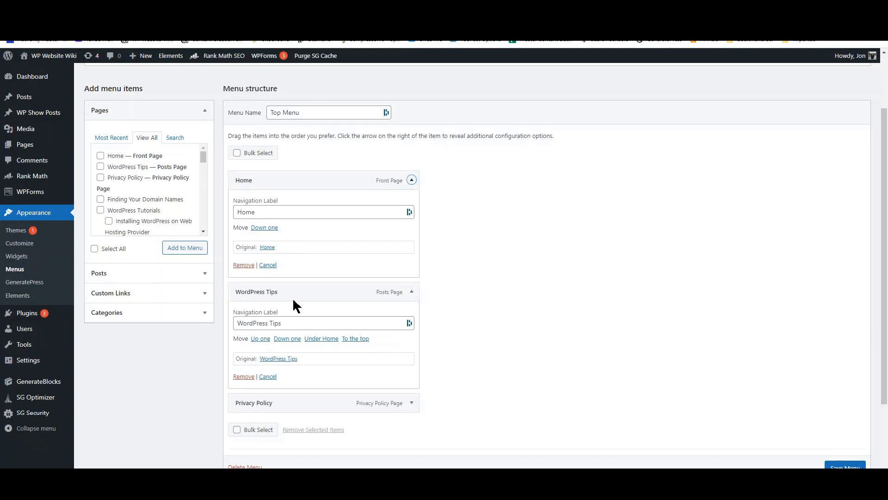
Review the move options of the menu items and expand the Privacy Policy item's settings
scroll(299, 267, down, 2)
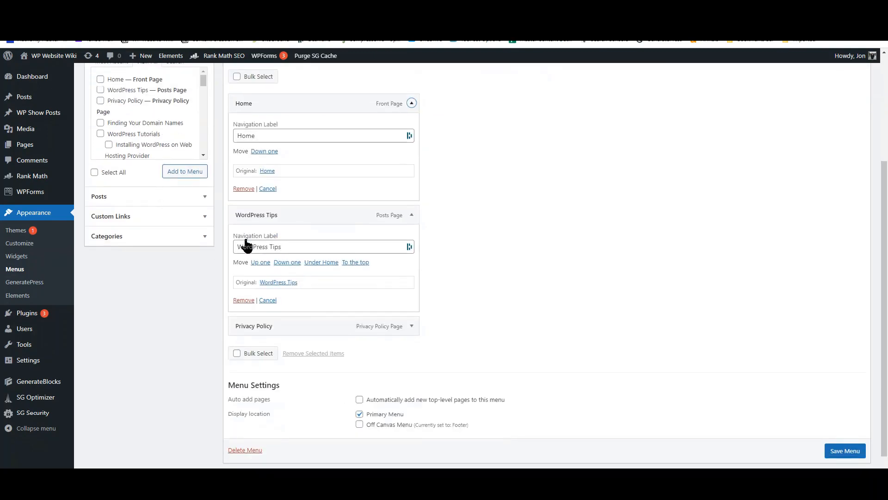
scroll(279, 228, up, 2)
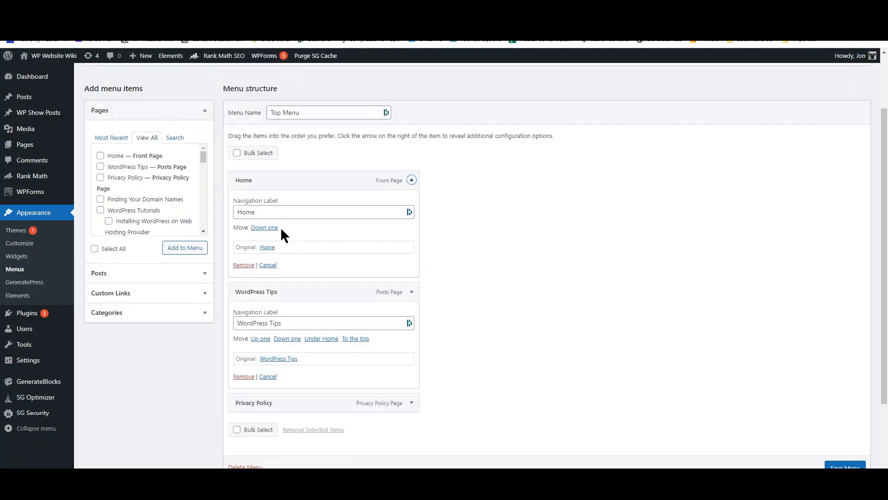
scroll(280, 229, down, 3)
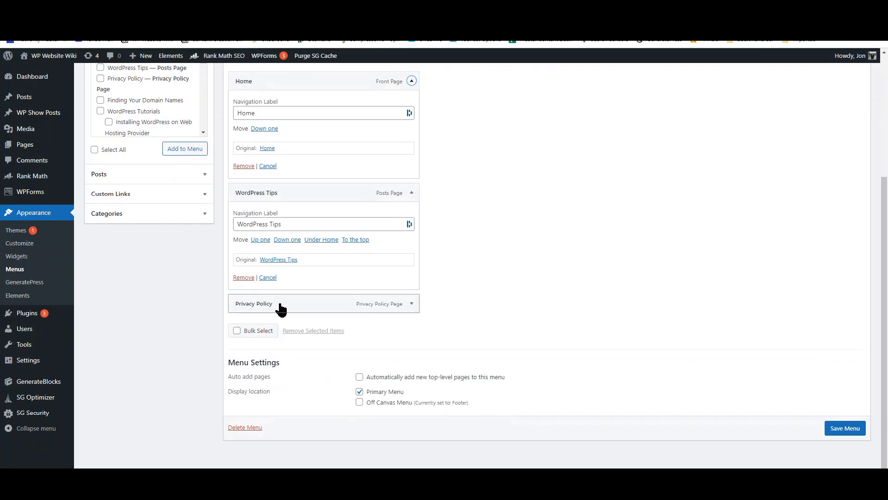
click(412, 304)
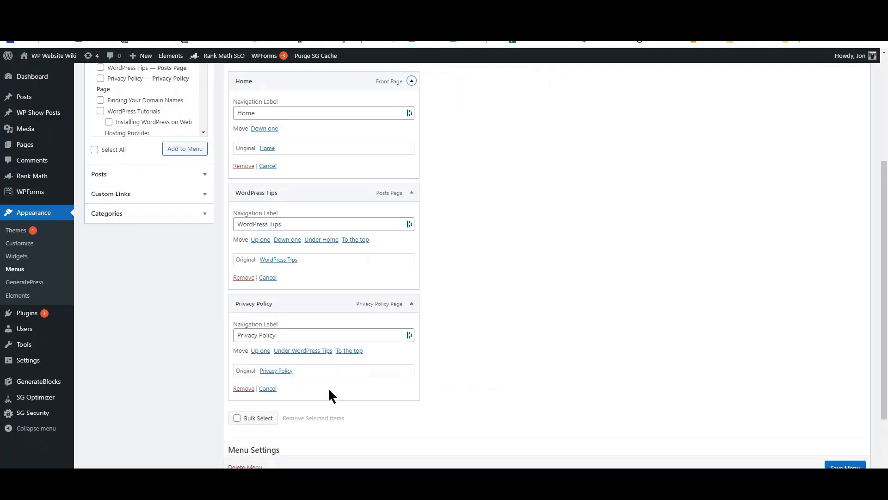
Remove the Privacy Policy item from Top Menu and add the Content Creation Course and SEO Guide pages
click(244, 389)
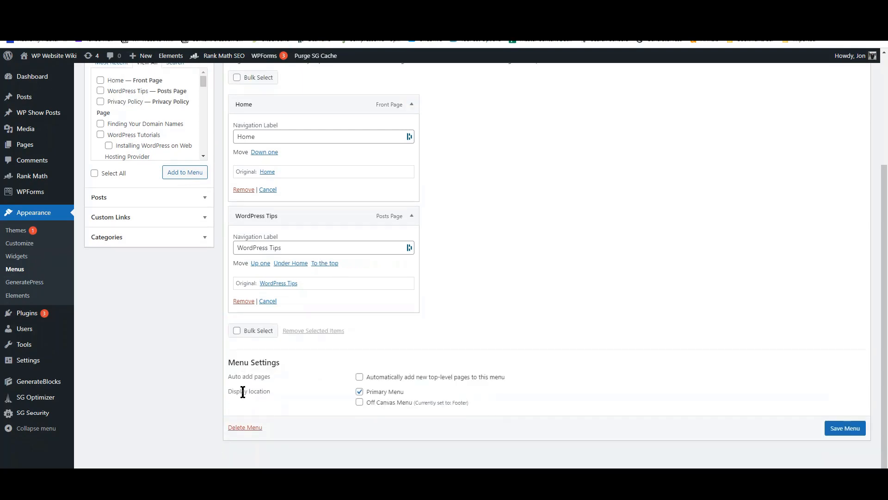
scroll(324, 259, up, 1)
scroll(310, 238, up, 1)
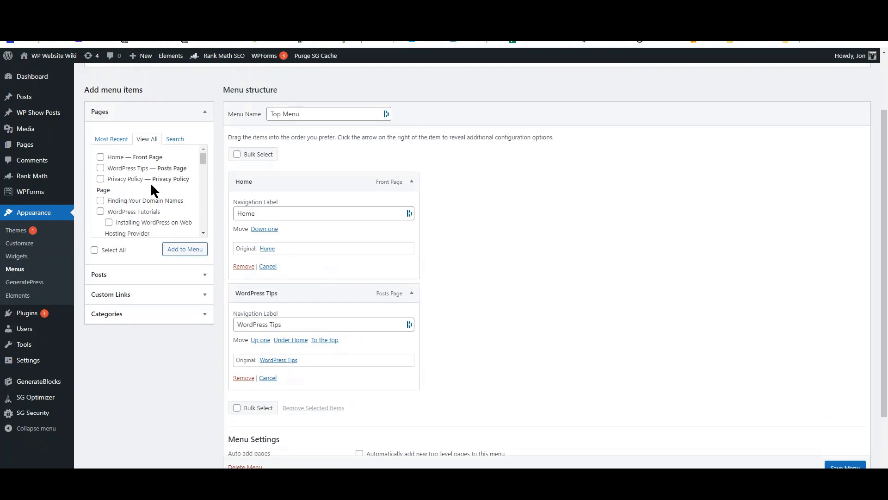
scroll(151, 190, down, 3)
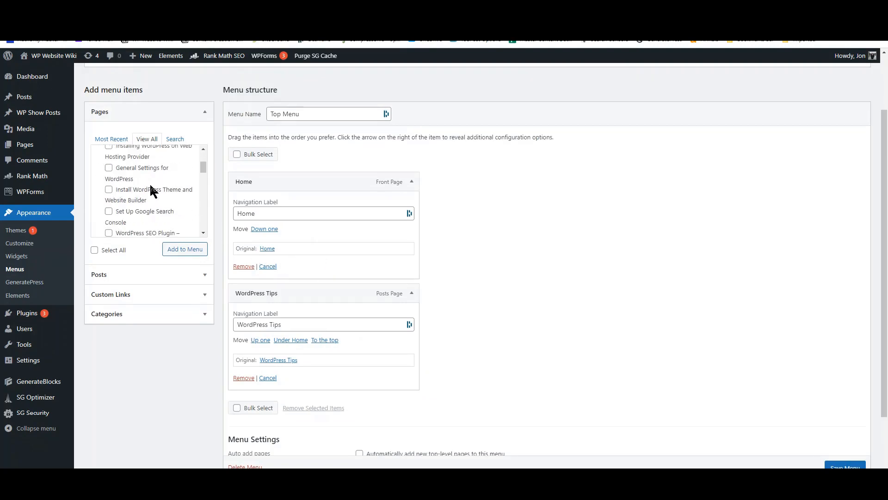
scroll(151, 190, down, 6)
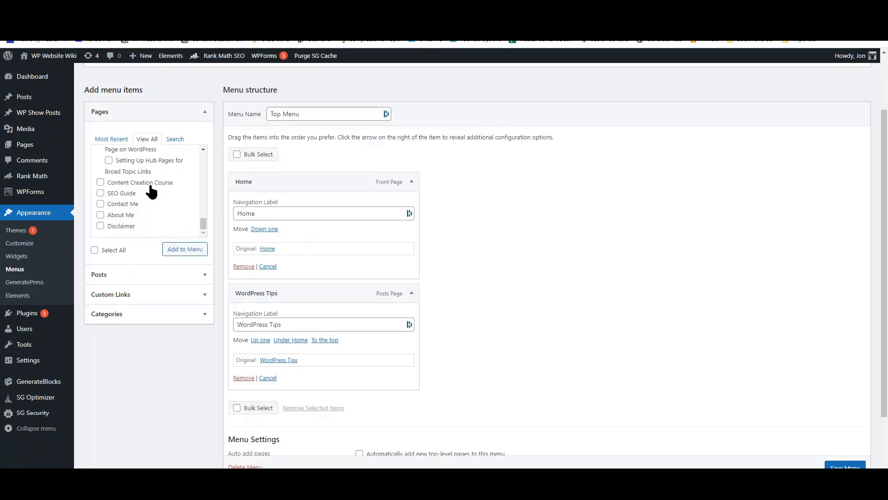
click(100, 193)
click(100, 182)
click(180, 254)
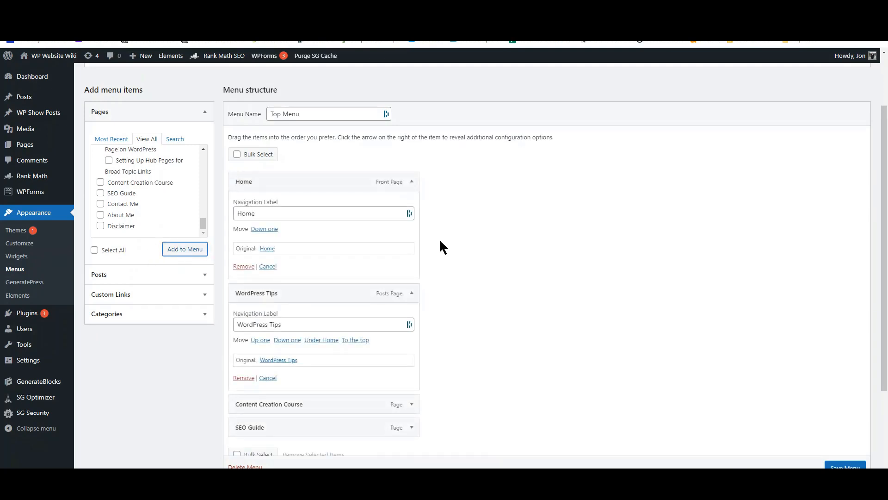
Expand the Content Creation Course and SEO Guide items and move SEO Guide up two places, directly below Home
scroll(439, 237, down, 2)
scroll(440, 240, down, 1)
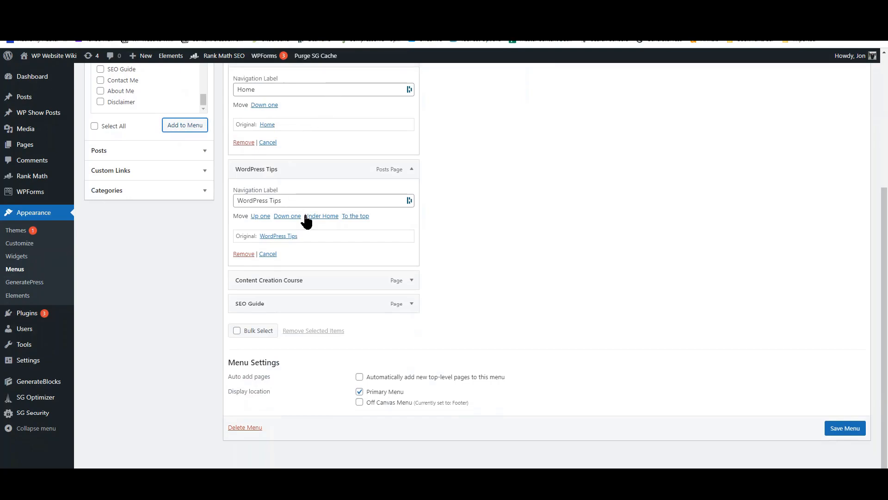
click(411, 281)
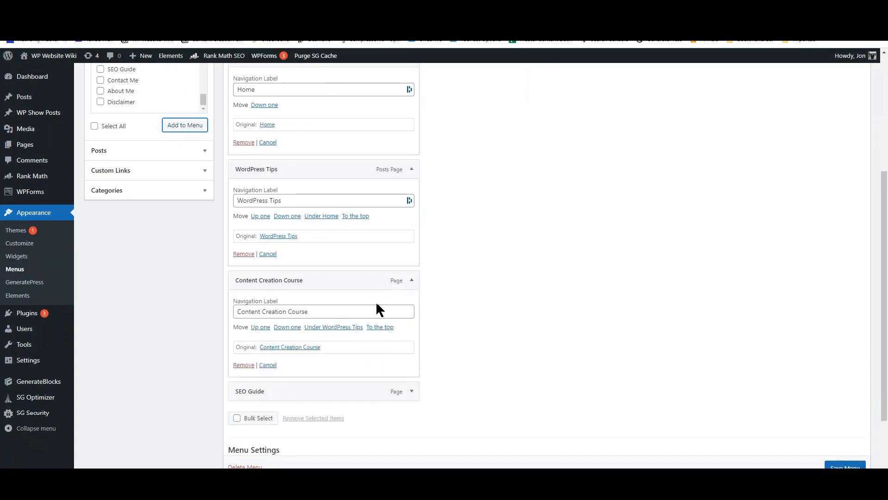
scroll(374, 303, down, 2)
click(412, 314)
scroll(329, 319, down, 2)
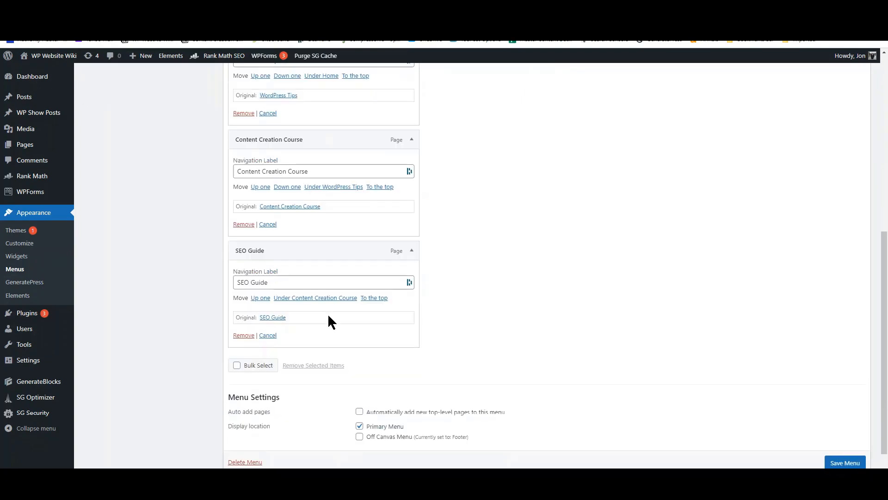
click(261, 285)
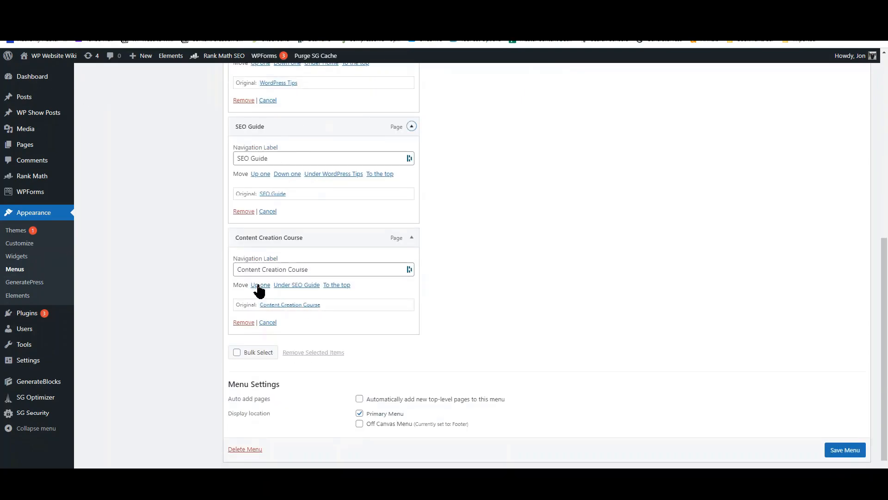
click(260, 174)
scroll(301, 246, up, 6)
scroll(301, 245, down, 3)
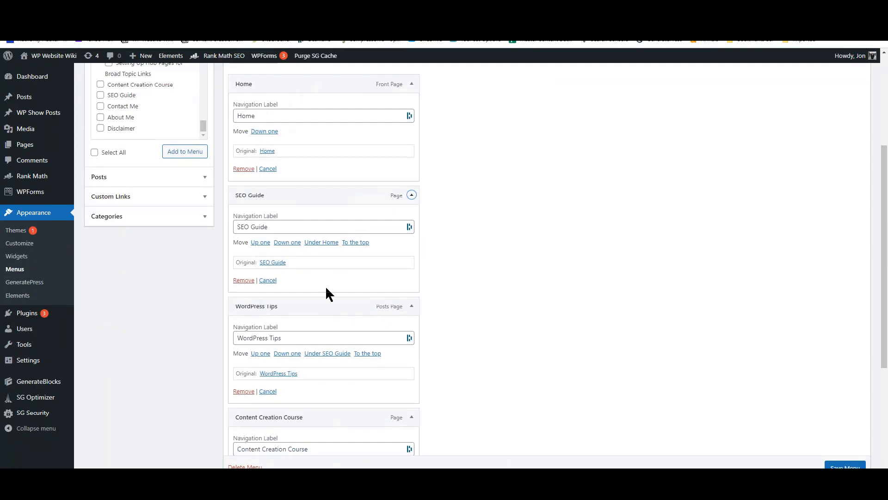
scroll(326, 285, down, 2)
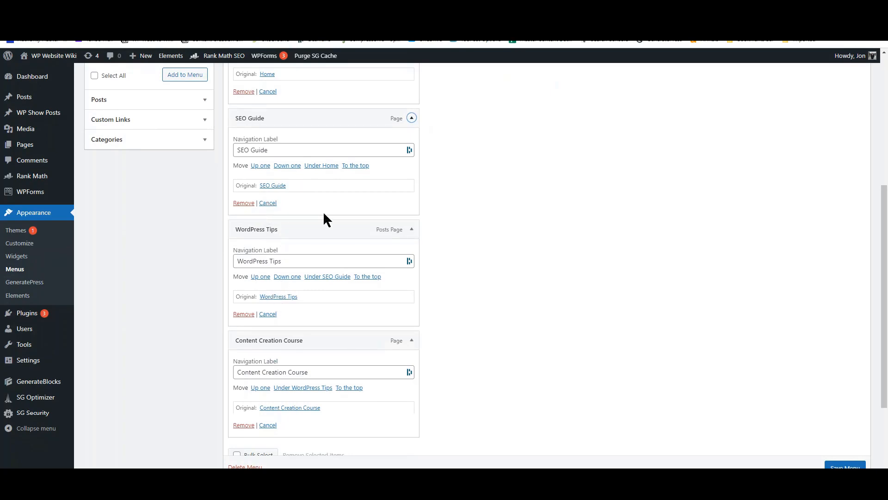
Collapse the settings of the Home, SEO Guide, WordPress Tips and Content Creation Course menu items
scroll(368, 278, up, 1)
scroll(368, 288, up, 4)
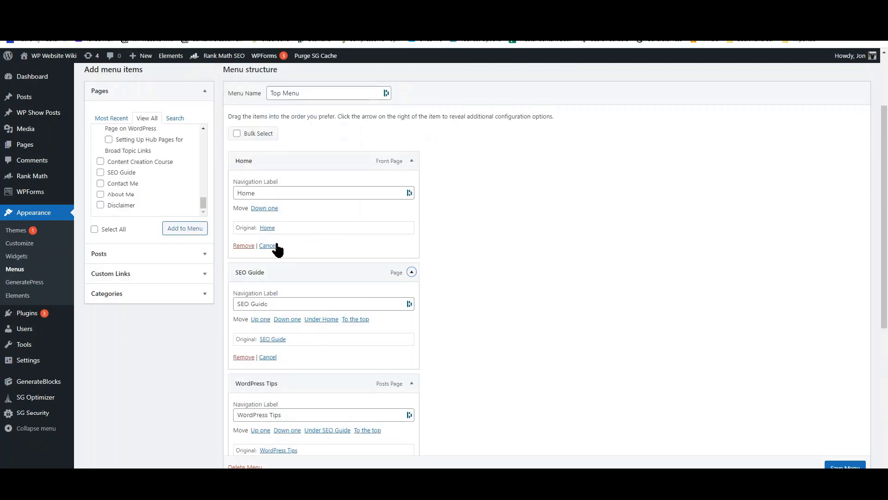
click(269, 246)
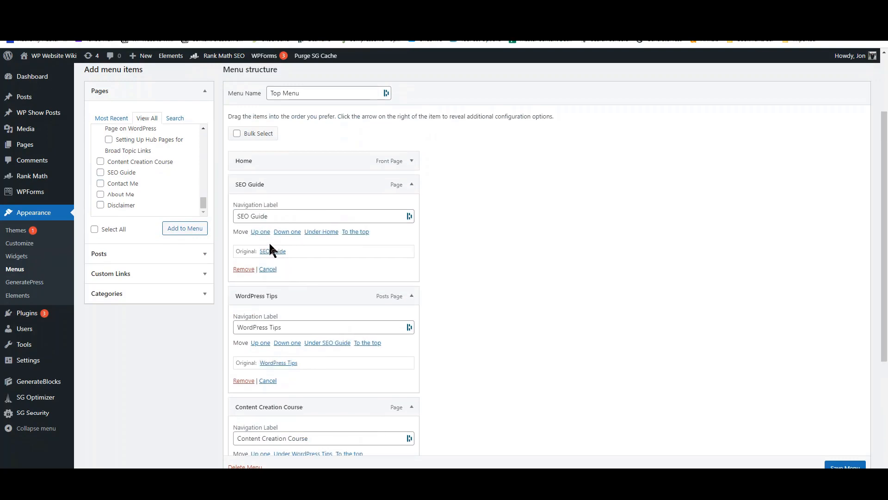
click(411, 184)
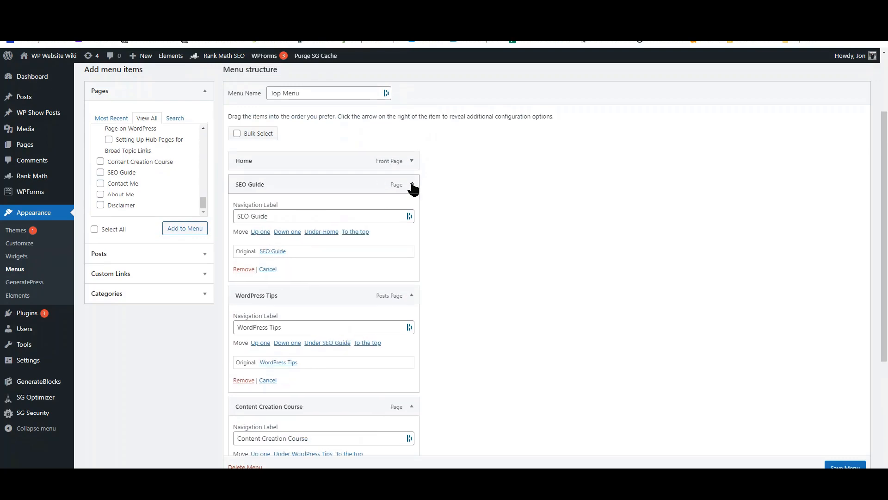
click(411, 207)
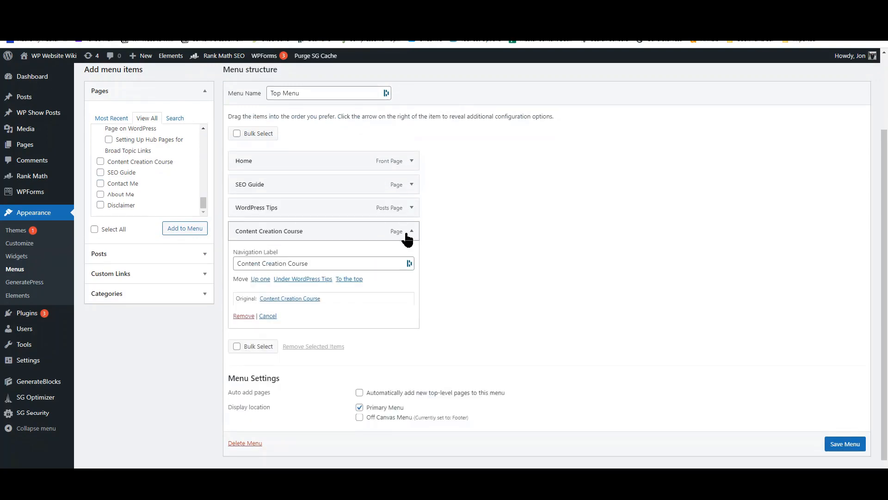
click(411, 233)
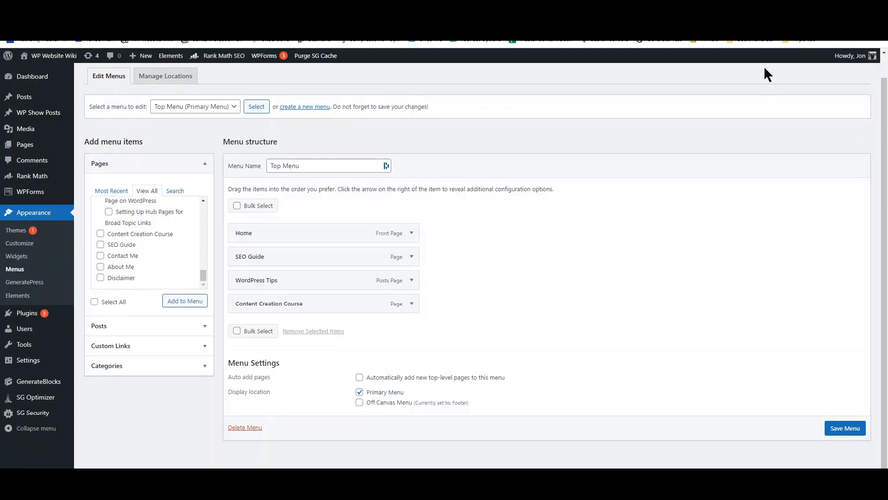
Expand the Home, SEO Guide and Content Creation Course menu items to examine their navigation labels
click(411, 233)
scroll(409, 234, down, 2)
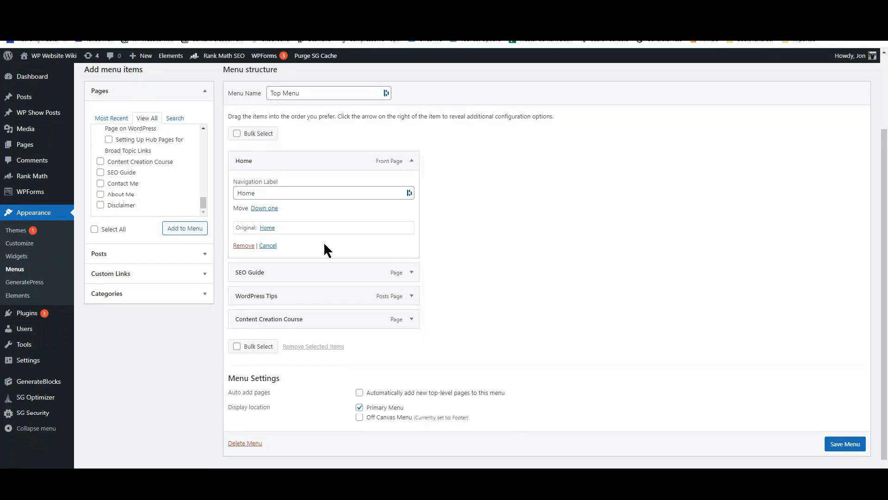
click(410, 278)
scroll(336, 287, down, 2)
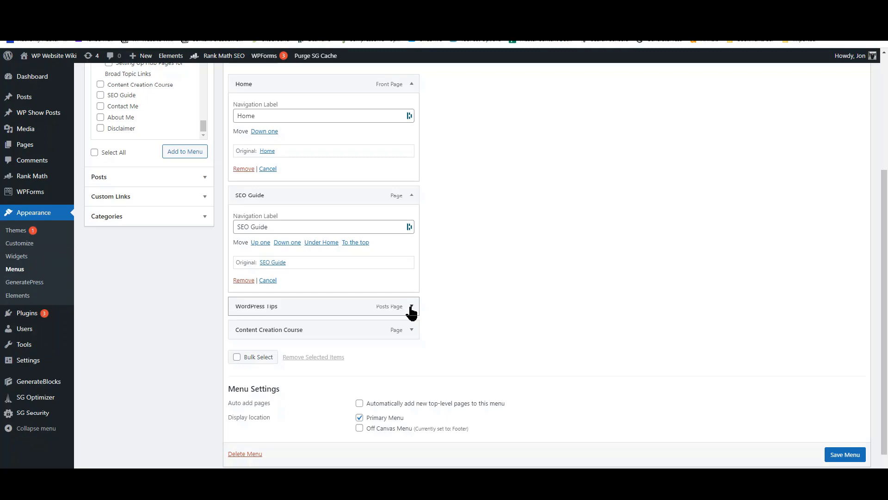
scroll(432, 298, down, 1)
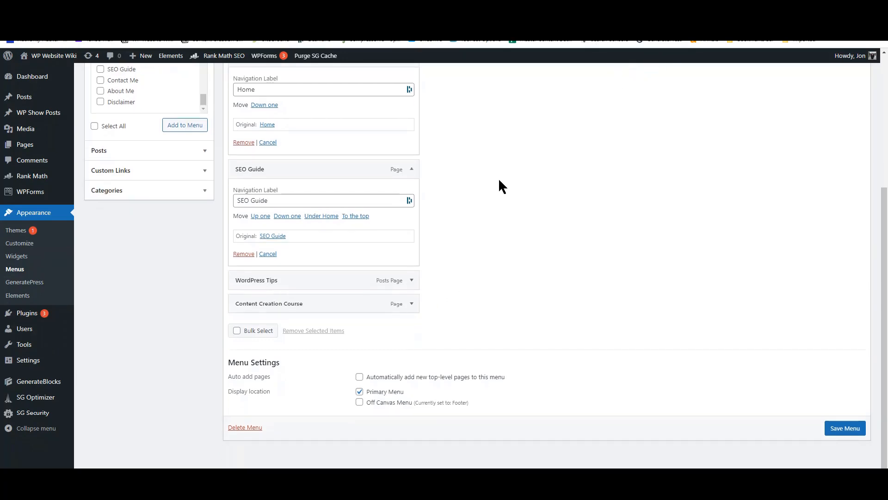
click(412, 306)
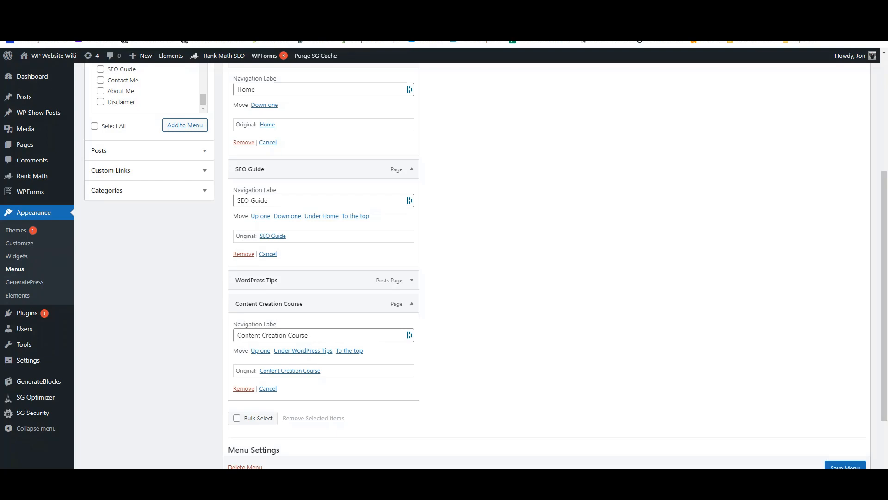
Switch to the browser window with the website navigation bar article and review its section on the Navigation Label
mouse_move(373, 491)
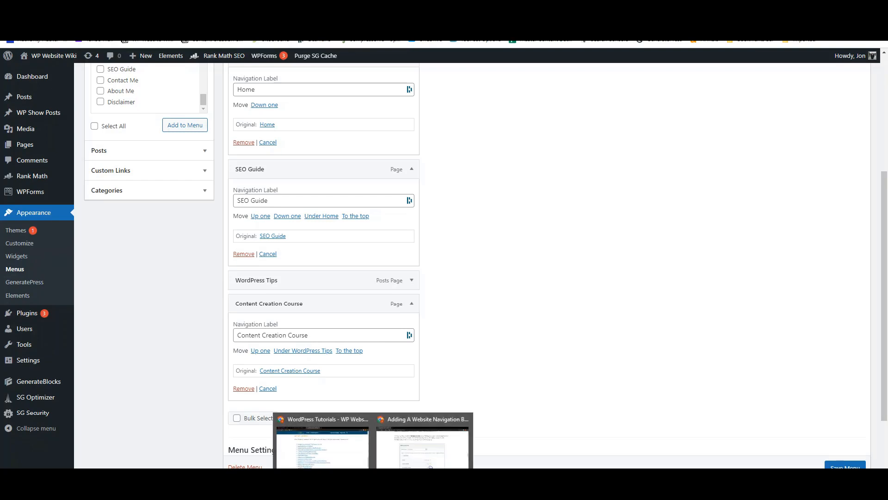
click(416, 444)
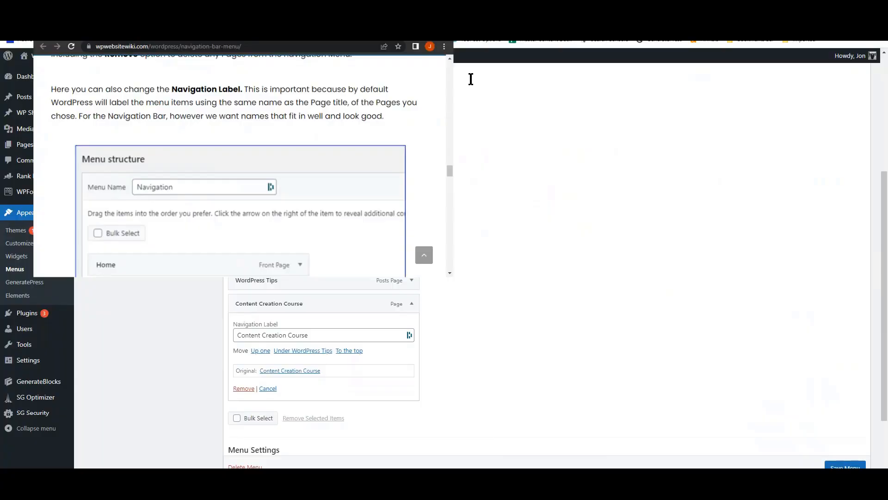
scroll(250, 231, up, 5)
scroll(252, 232, up, 10)
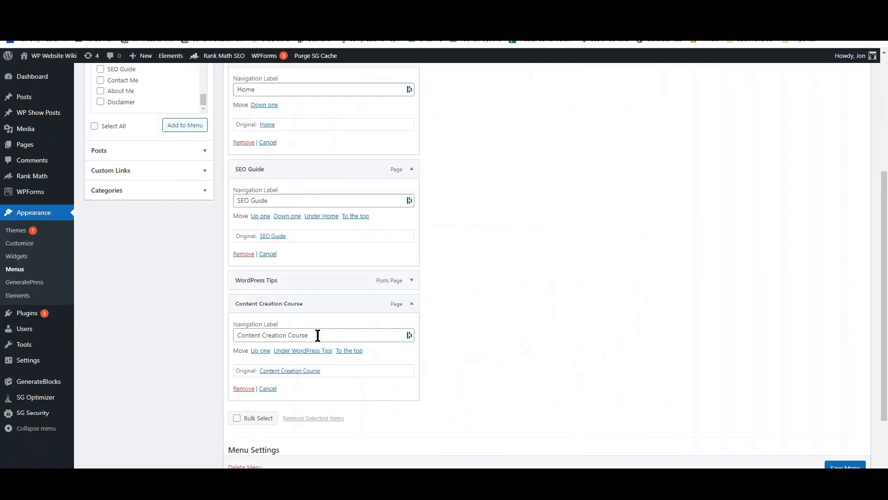
Shorten the Content Creation Course item's navigation label to "Content Creation" and collapse the item
drag(287, 335, 407, 338)
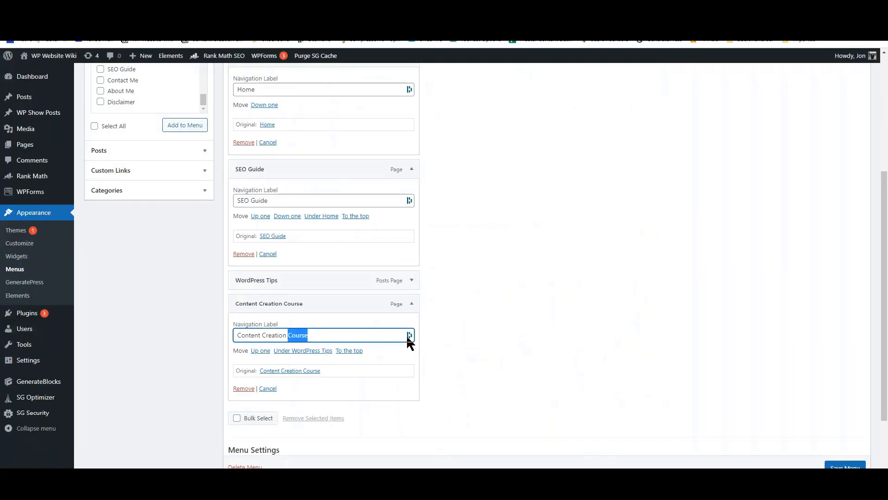
key(BackSpace)
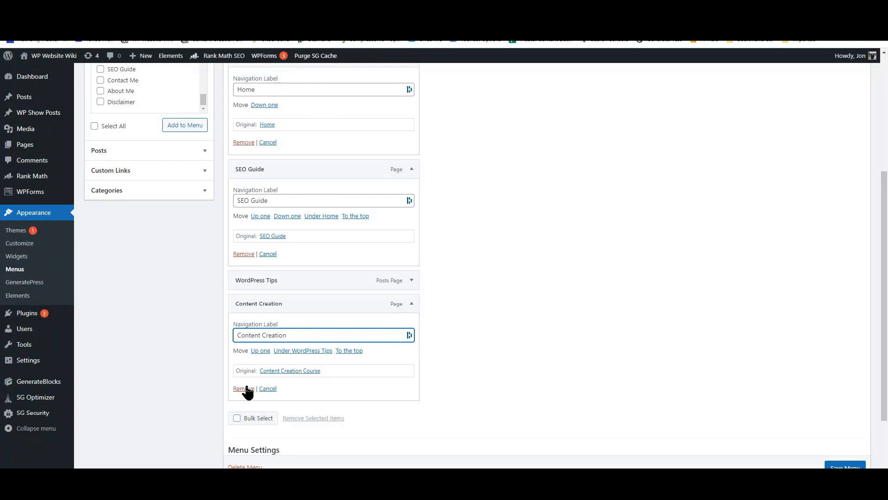
click(412, 306)
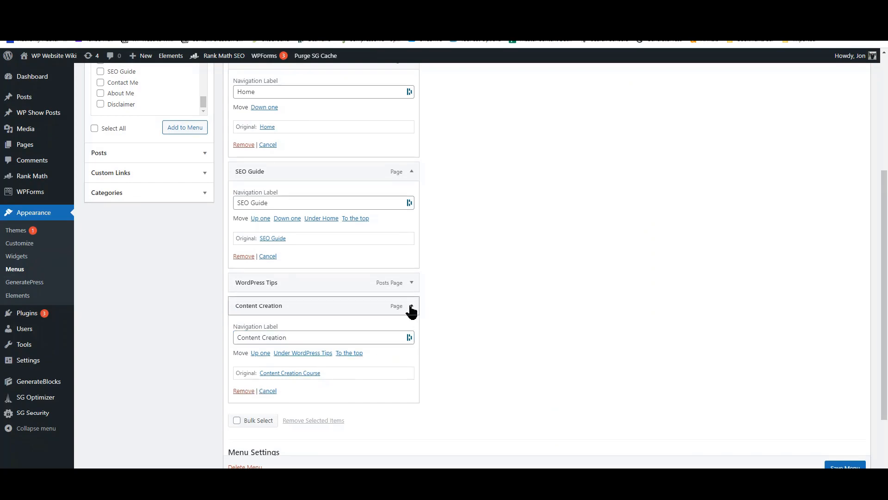
scroll(503, 361, down, 2)
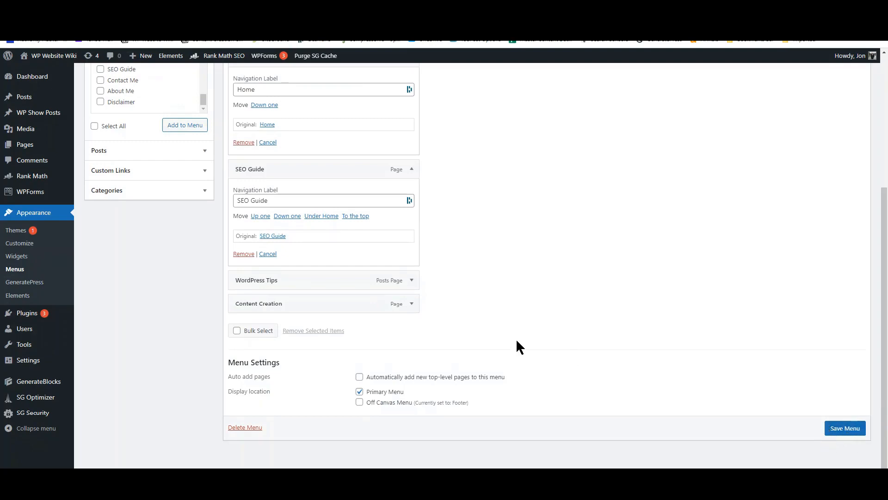
Collapse the Home and SEO Guide menu items so that only the item titles are listed in the menu structure
scroll(517, 343, up, 2)
scroll(517, 342, up, 3)
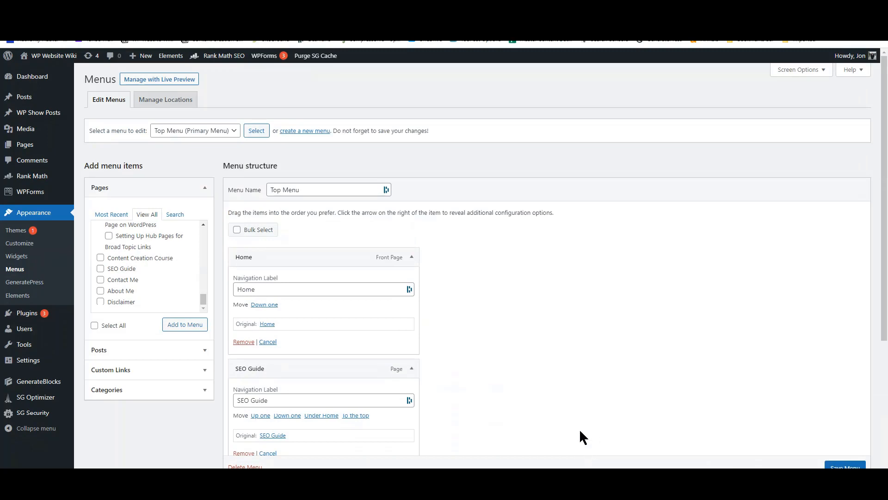
scroll(545, 324, down, 2)
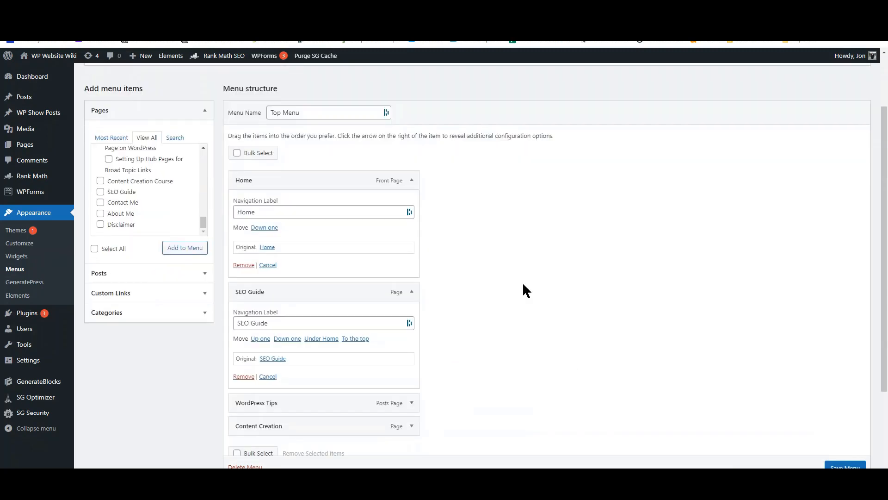
click(410, 182)
click(412, 203)
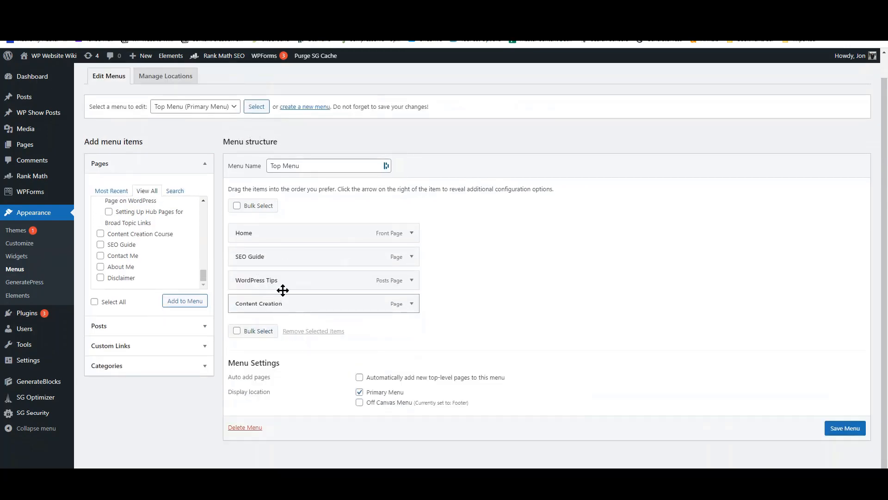
Look through the available pages for a replacement and remove the WordPress Tips item from the menu structure
scroll(165, 244, up, 8)
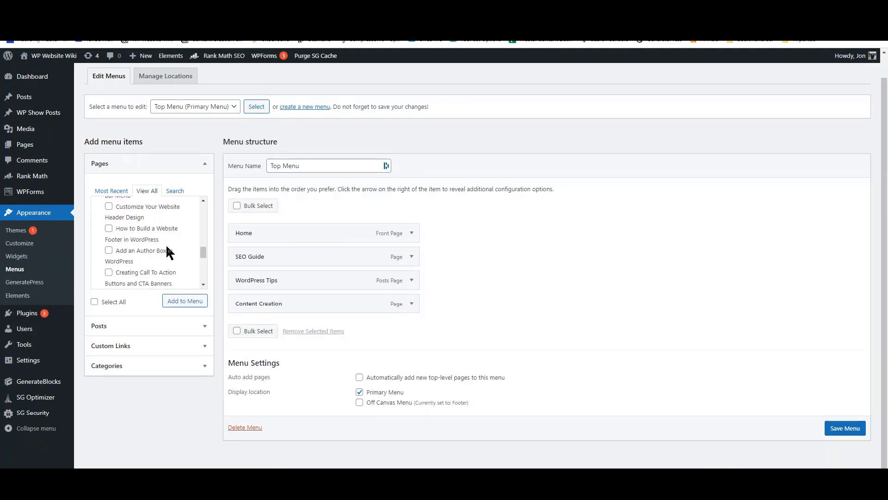
scroll(167, 251, up, 3)
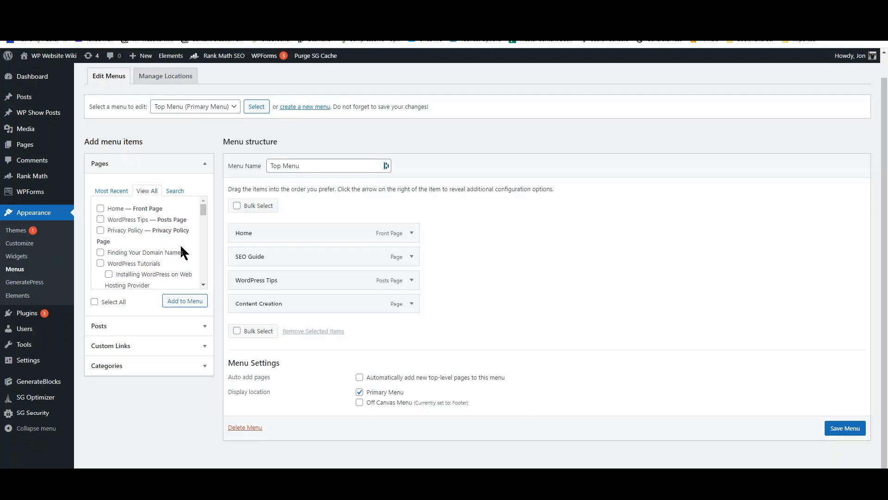
click(202, 283)
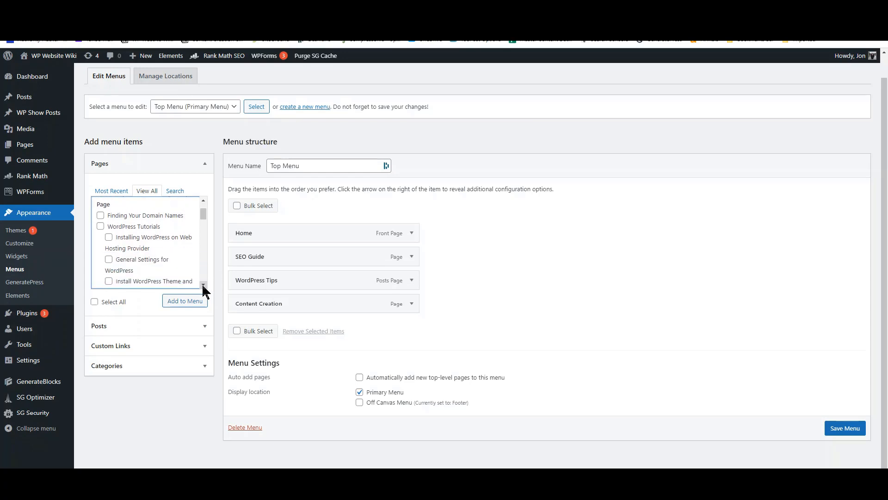
click(202, 284)
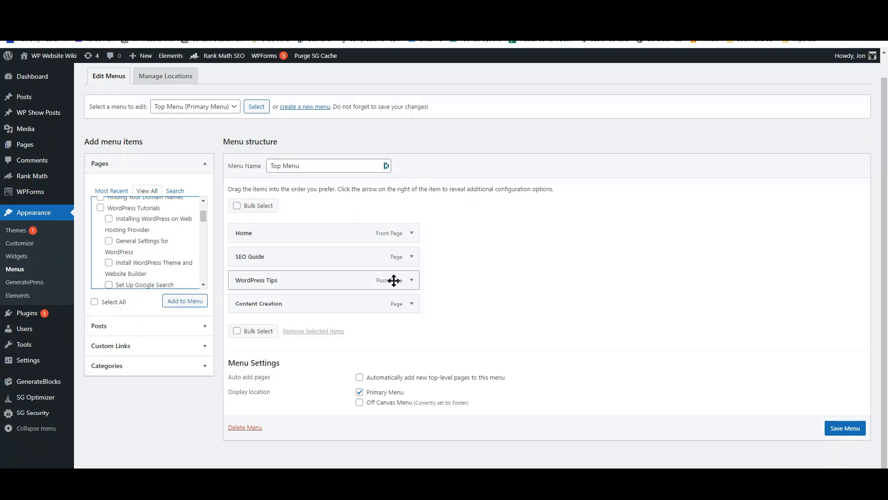
click(411, 280)
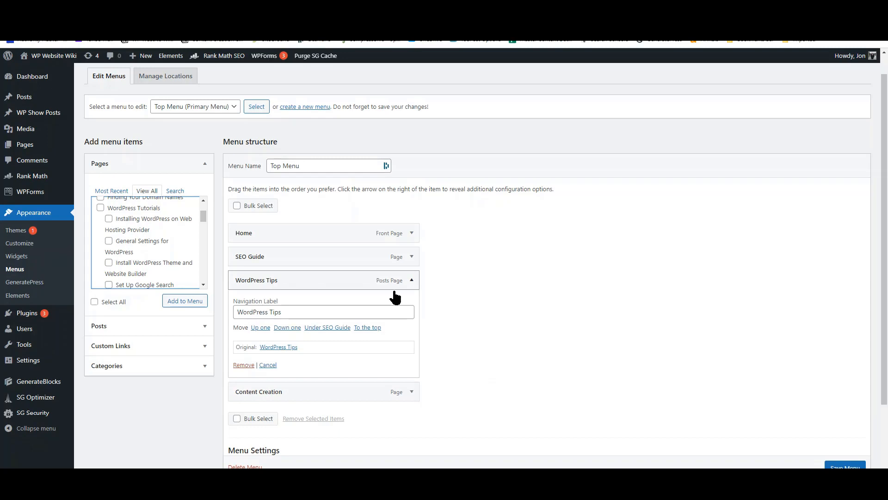
click(245, 365)
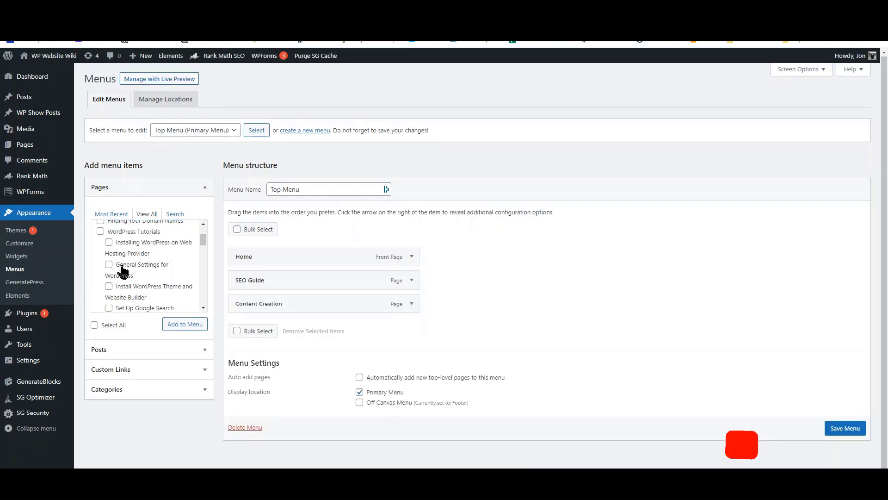
Add the WordPress Tutorials and "WordPress SEO Plugin – Which and How" pages to the menu
click(100, 230)
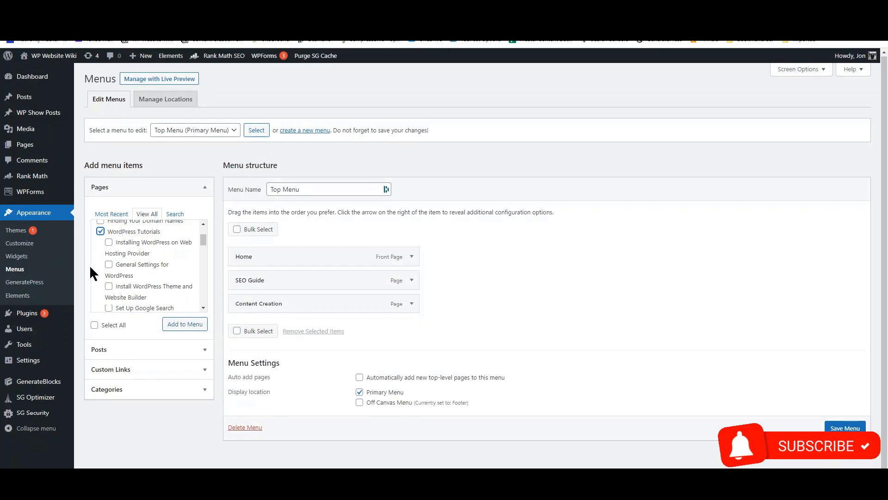
scroll(122, 273, down, 2)
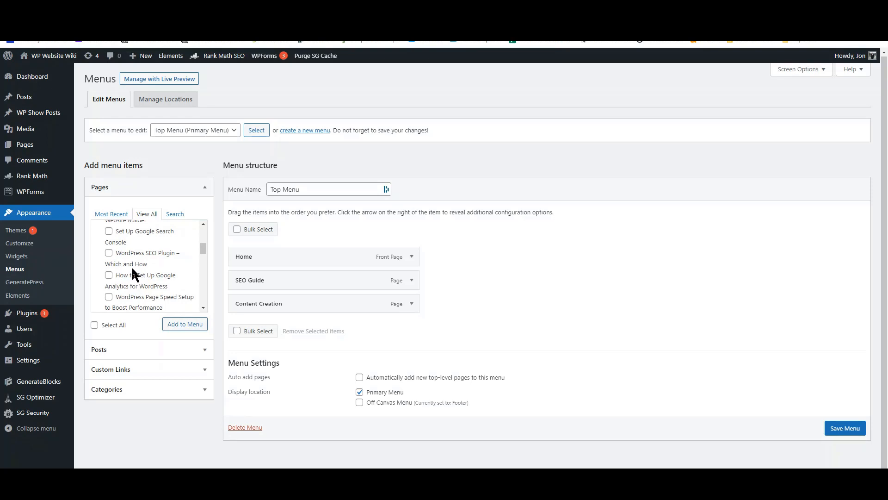
click(109, 254)
scroll(154, 282, up, 1)
scroll(154, 282, up, 1)
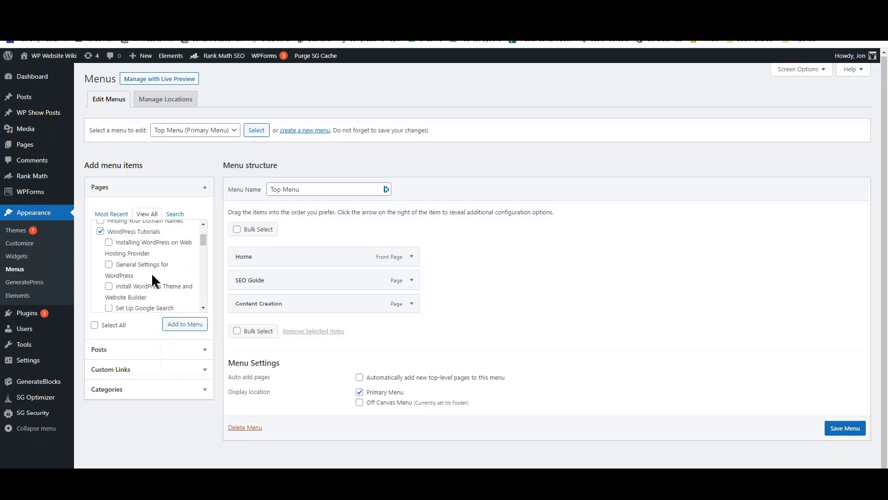
click(179, 327)
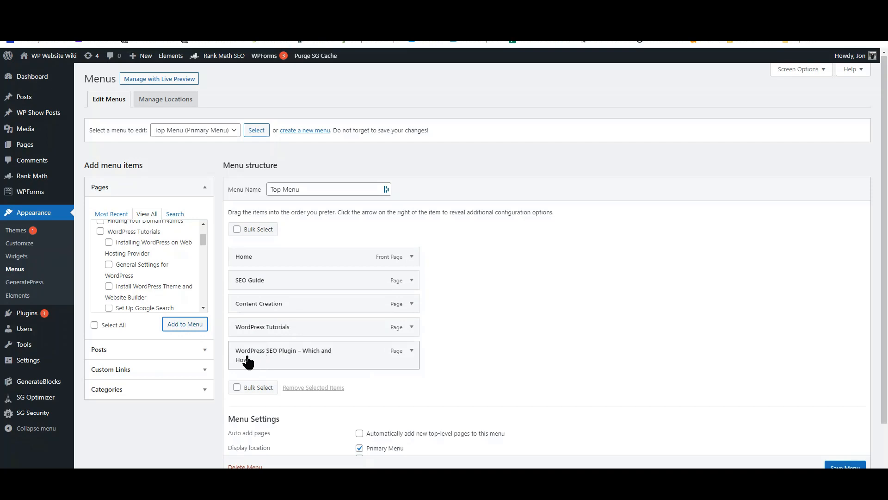
Shorten the navigation label of the "WordPress SEO Plugin – Which and How" item to "WordPress SEO Plugin" and collapse the item
scroll(298, 347, down, 2)
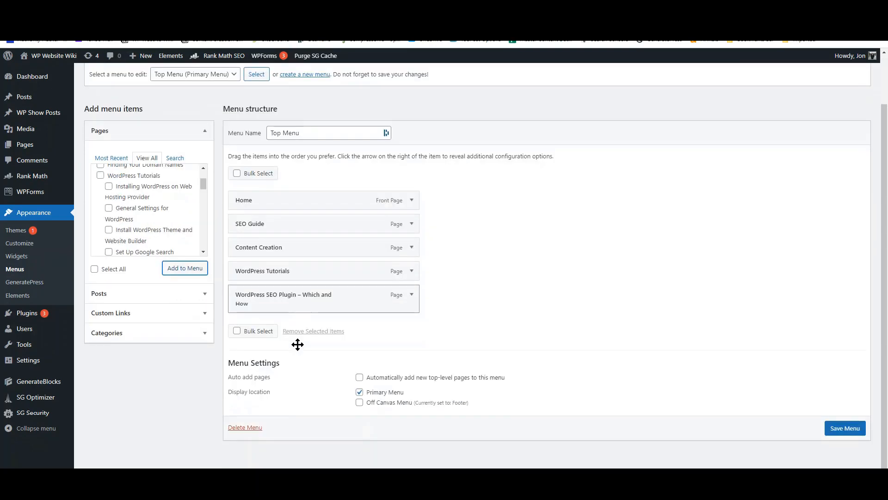
click(412, 295)
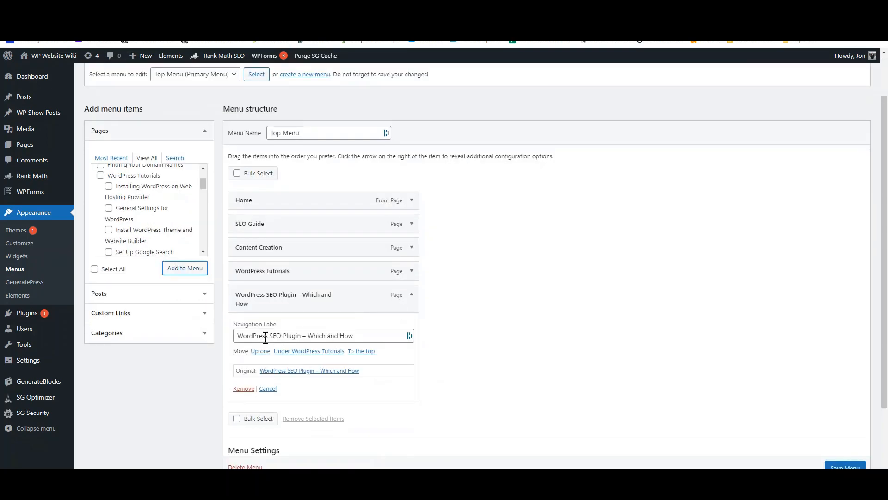
drag(302, 336, 482, 330)
key(BackSpace)
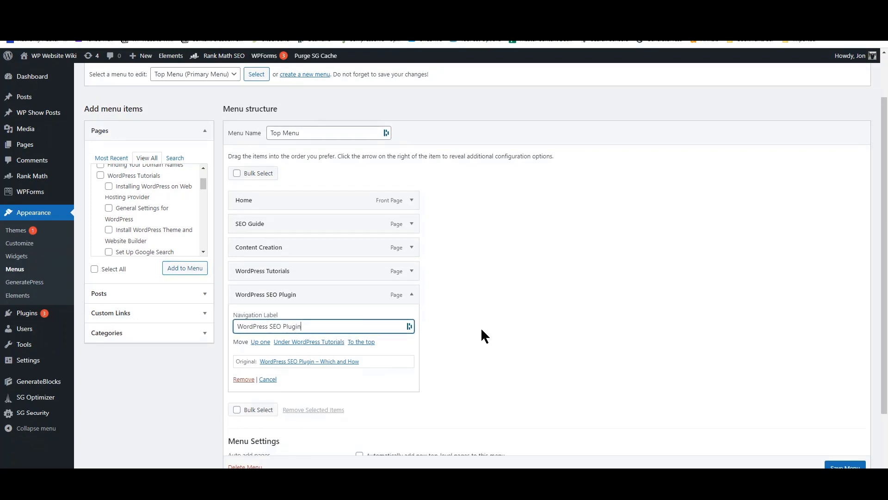
click(412, 295)
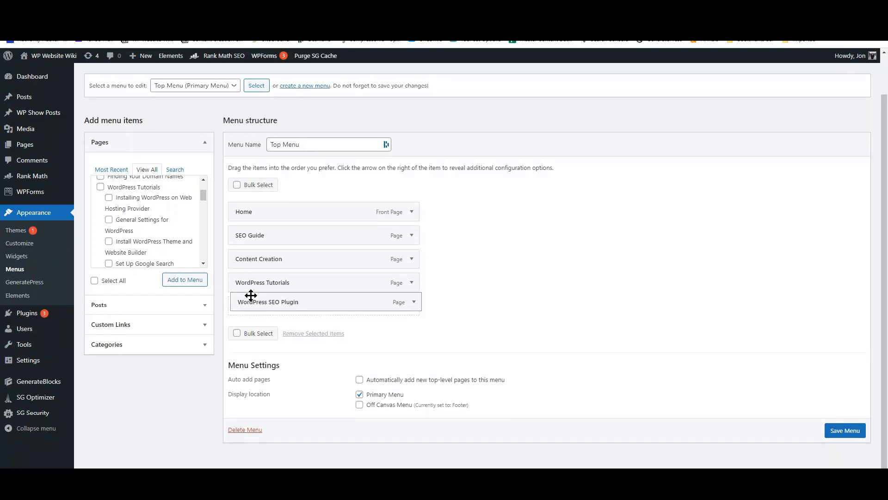
Nest the WordPress SEO Plugin item under WordPress Tutorials as a sub item
drag(248, 297, 321, 301)
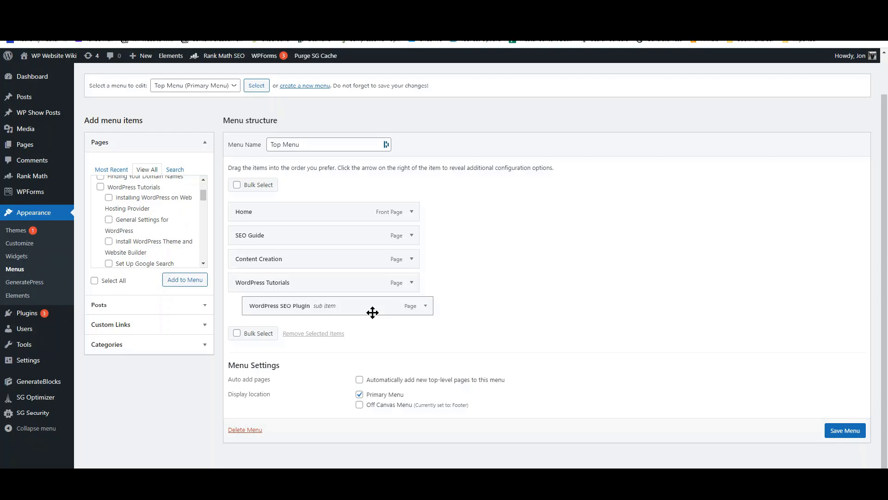
drag(373, 312, 337, 309)
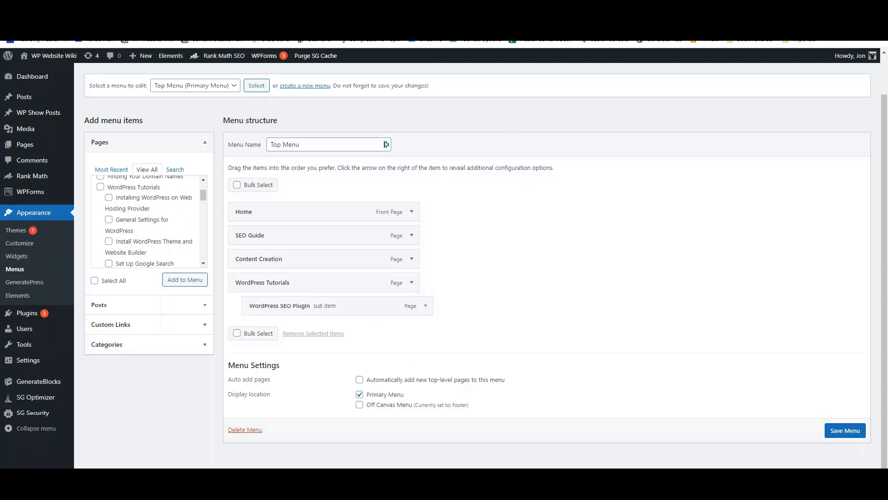